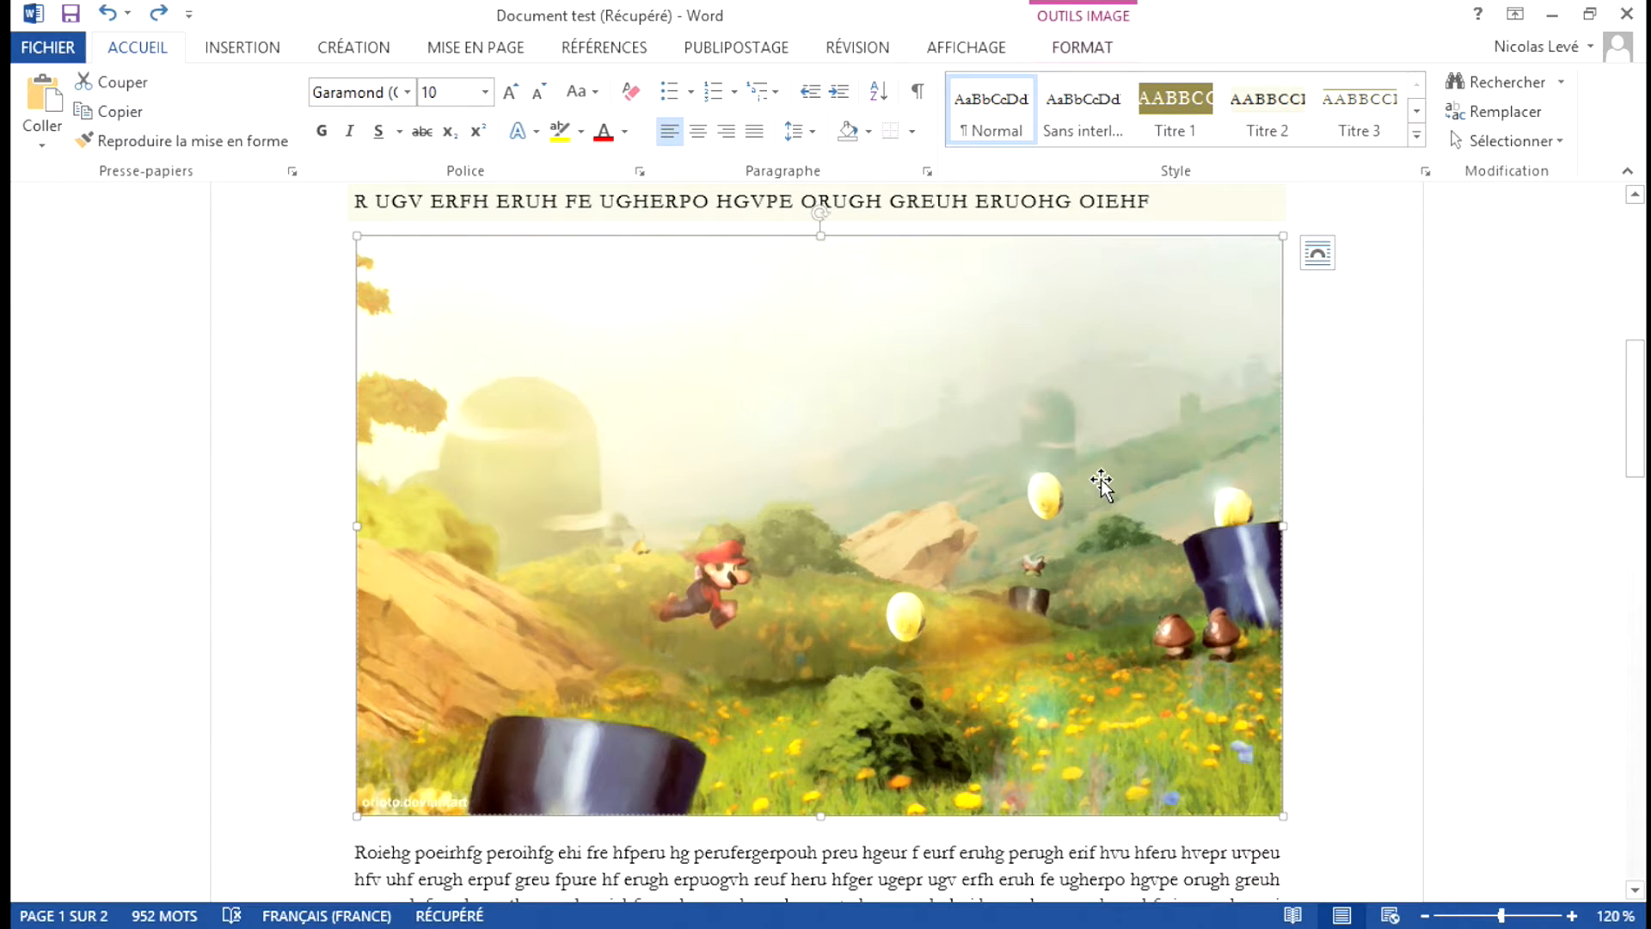
# Give the Mario picture a blue border using the custom outline colour RGB 0, 102, 255.
pyautogui.click(1085, 49)
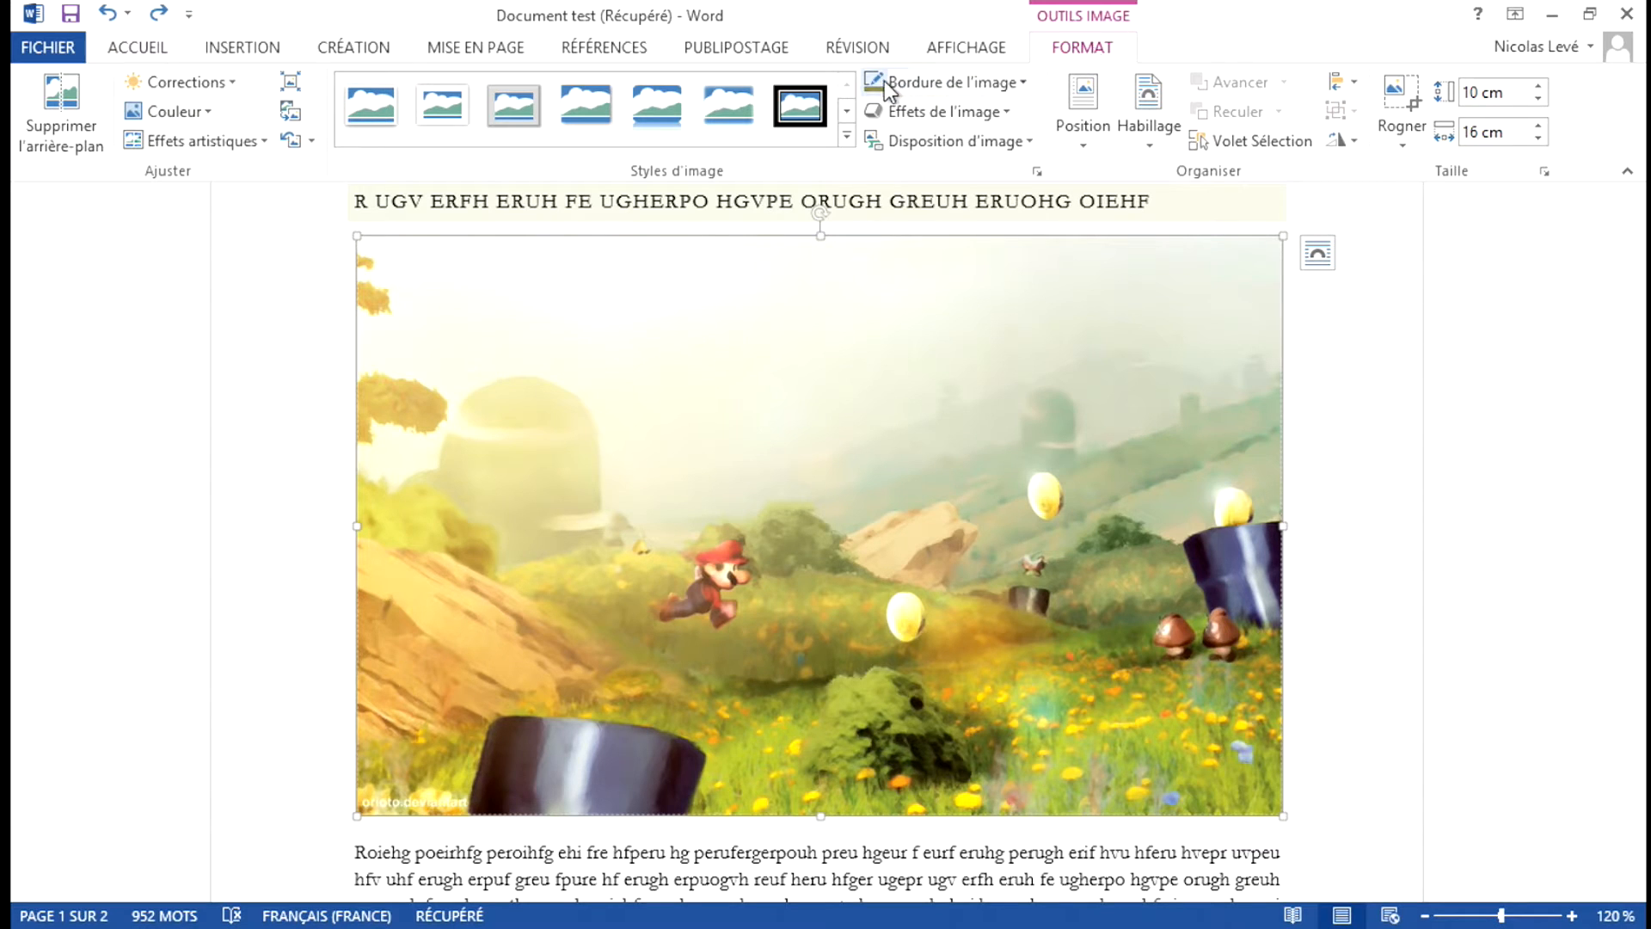
pyautogui.click(1024, 90)
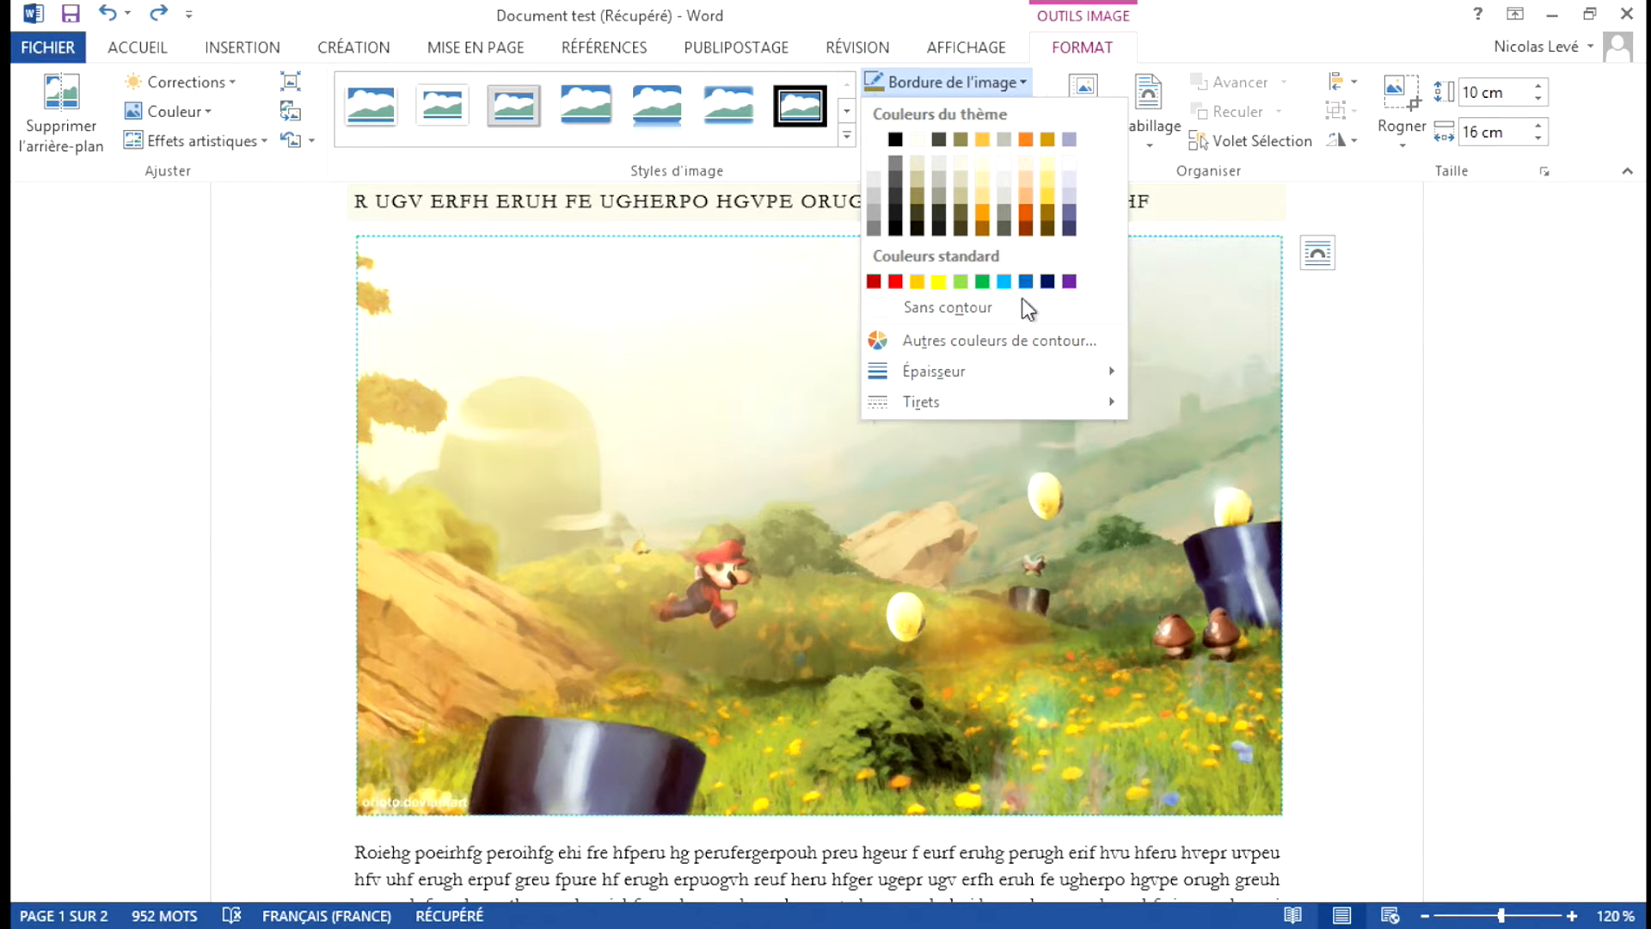
pyautogui.click(1034, 344)
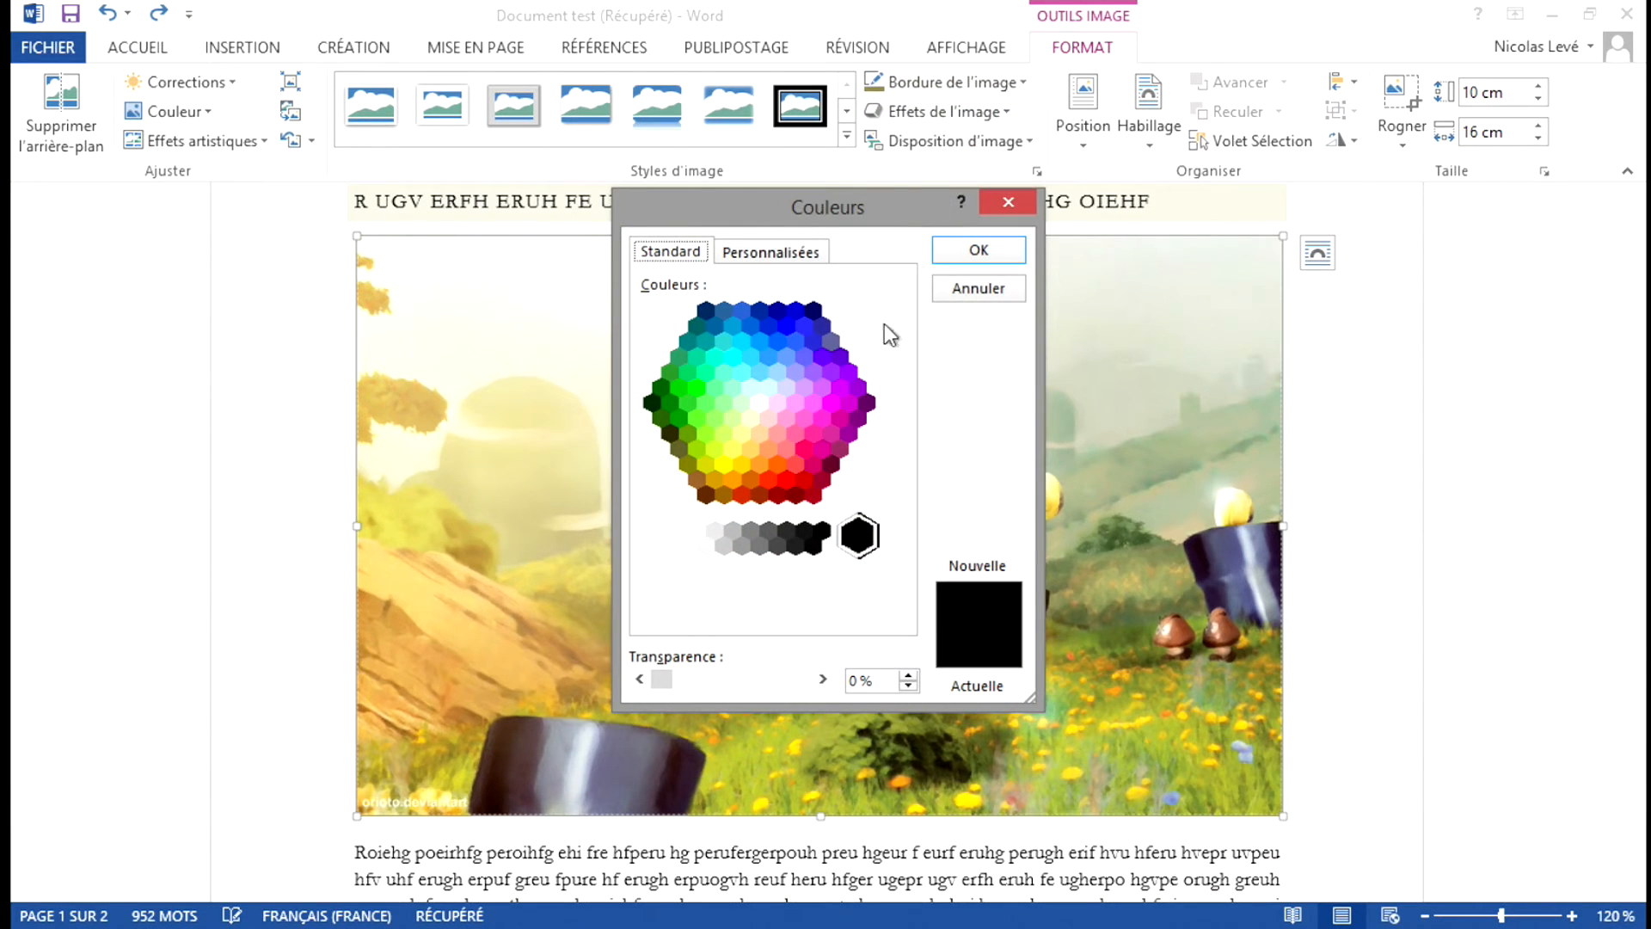
pyautogui.click(749, 368)
pyautogui.click(771, 340)
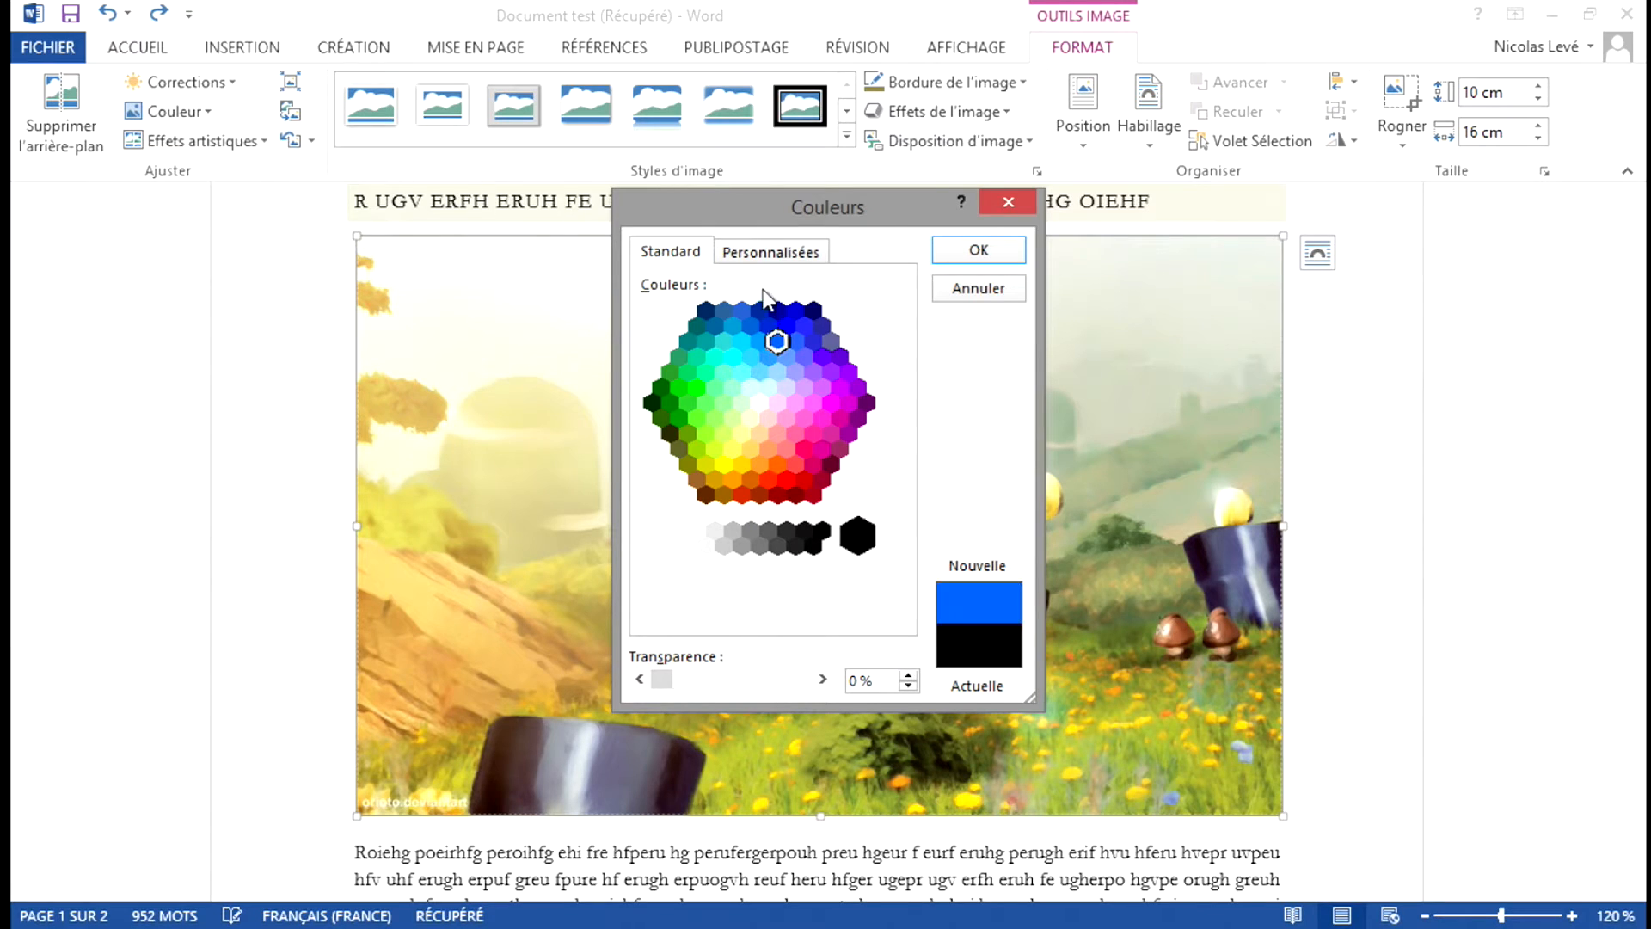
pyautogui.click(774, 251)
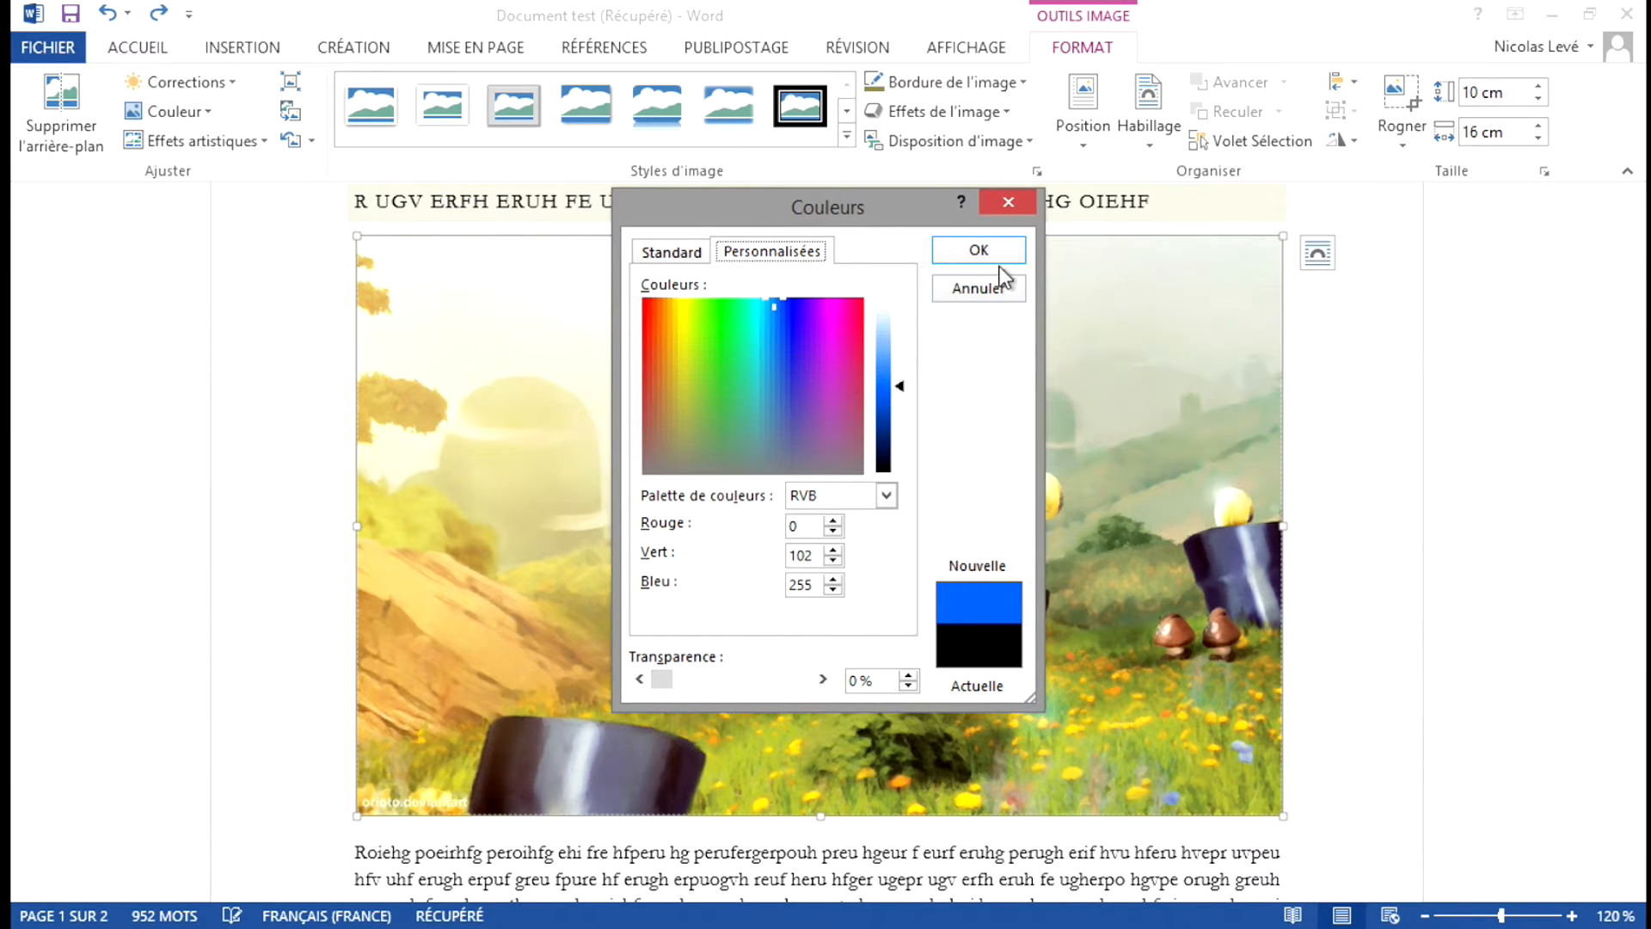
pyautogui.click(978, 251)
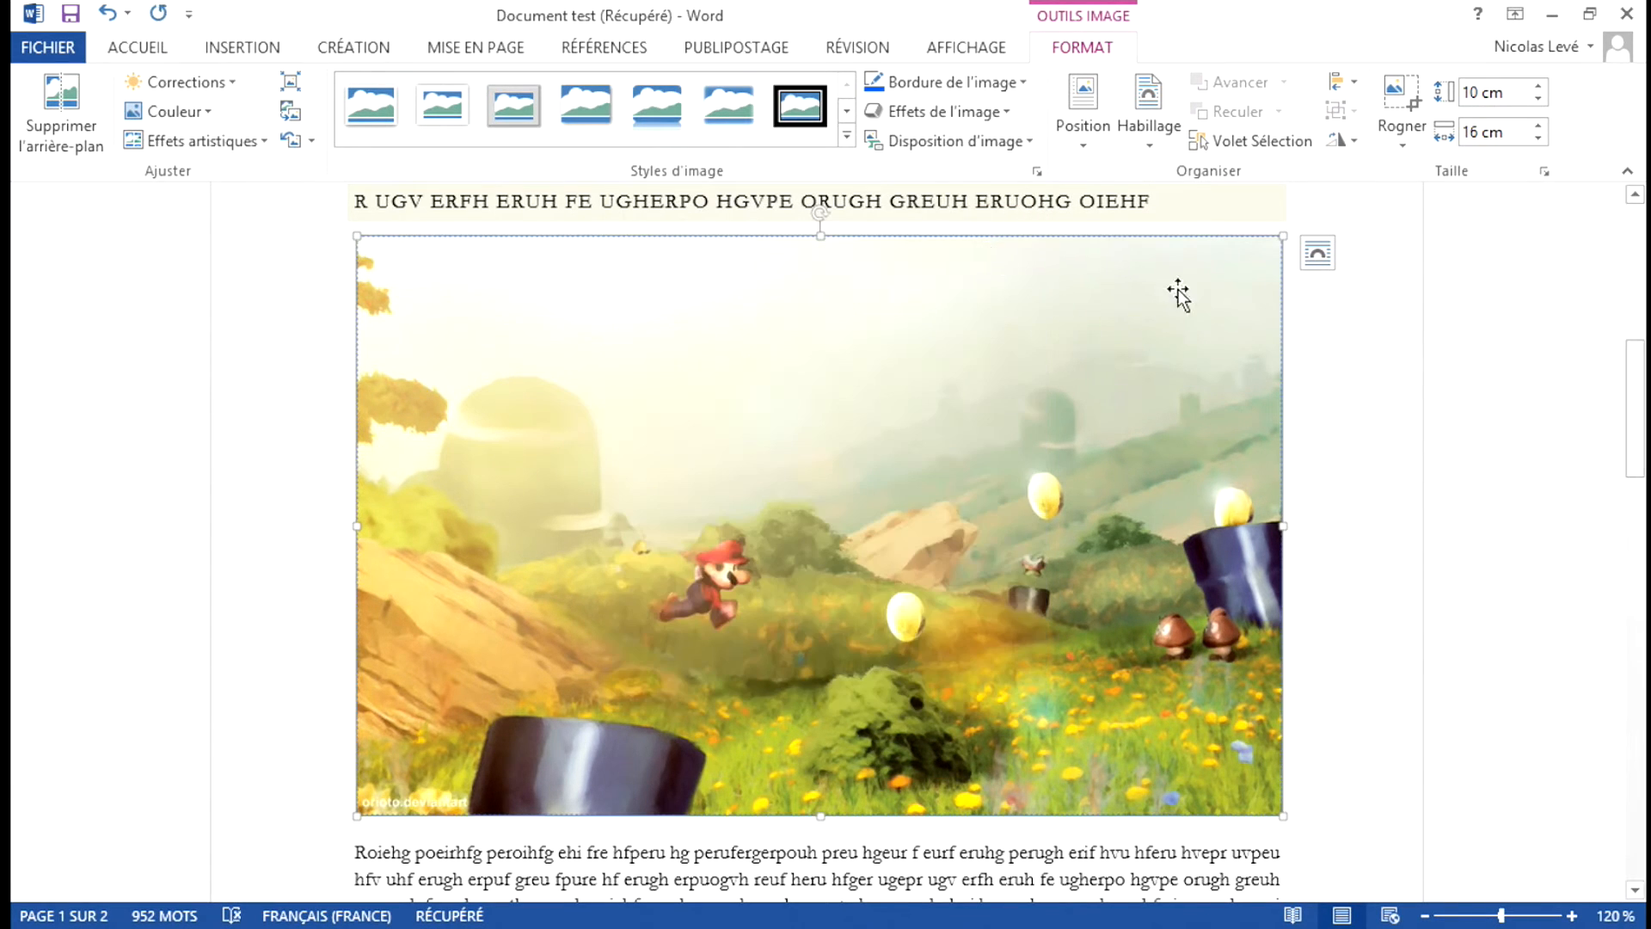
pyautogui.click(1302, 354)
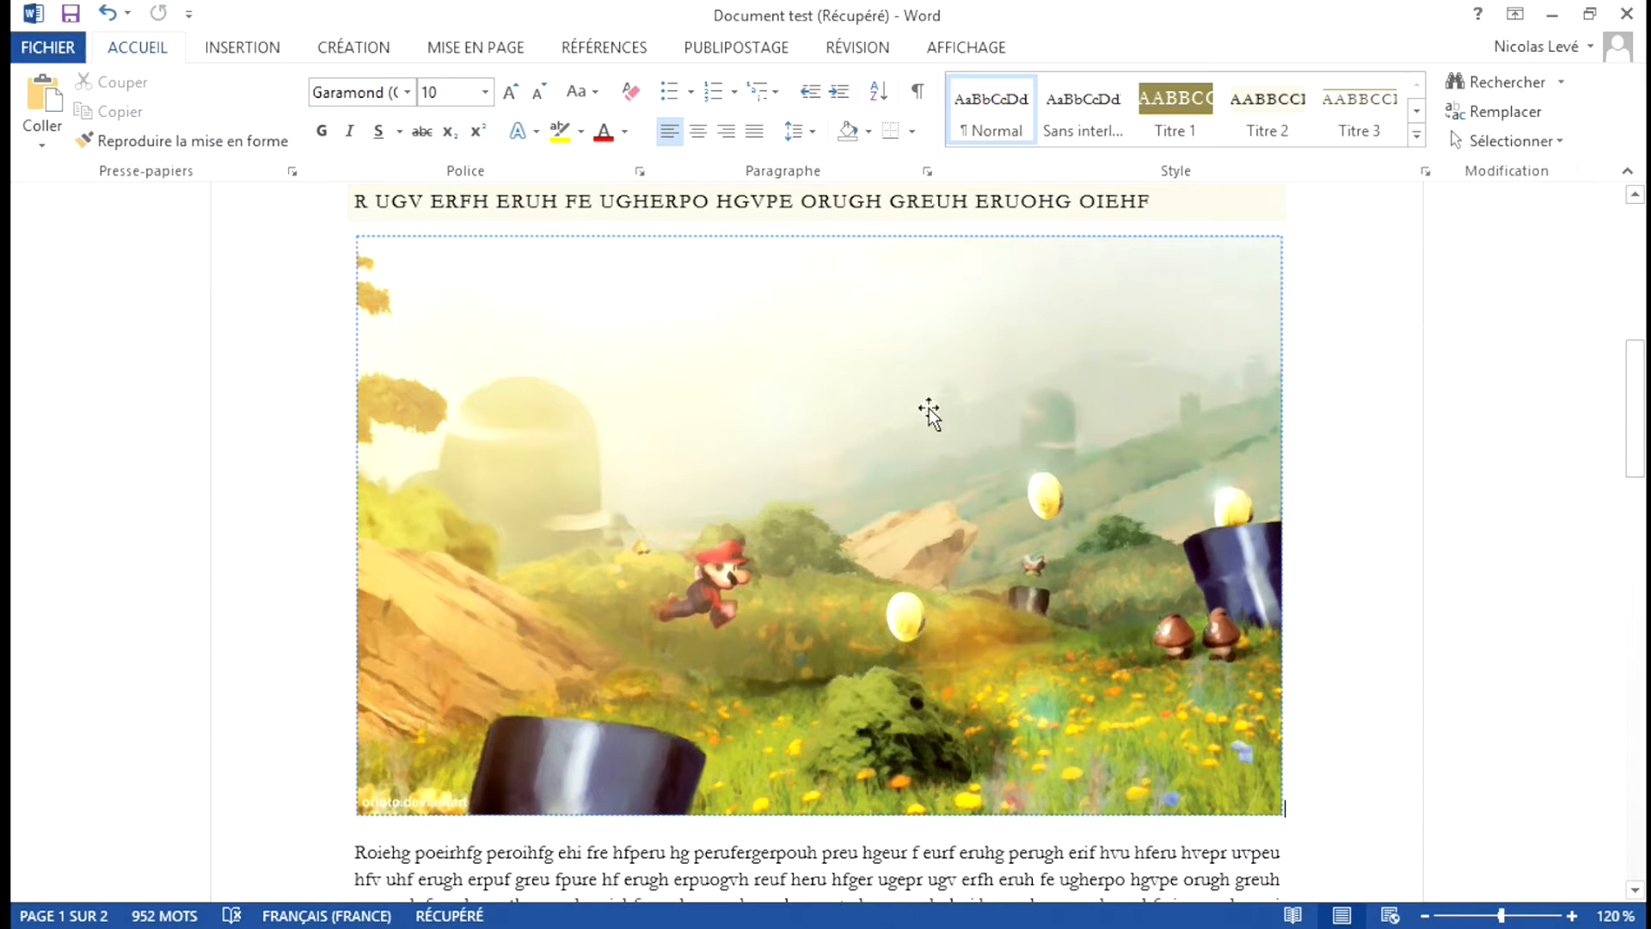
# Change the picture border's dash style to a solid line.
pyautogui.click(875, 411)
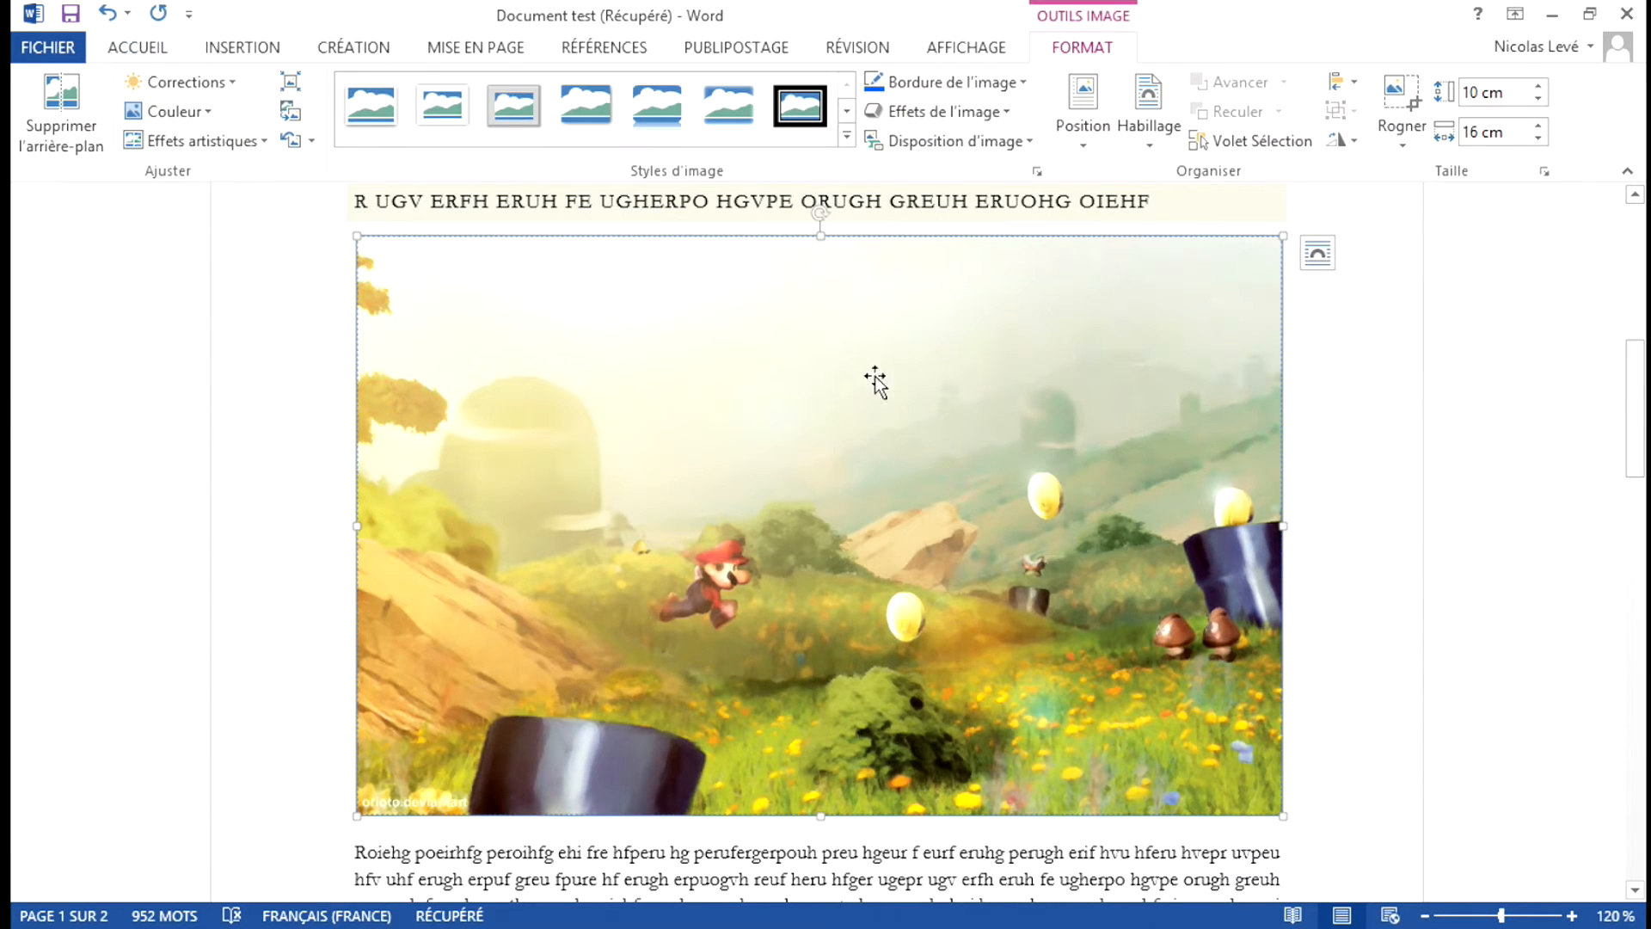
pyautogui.click(1020, 85)
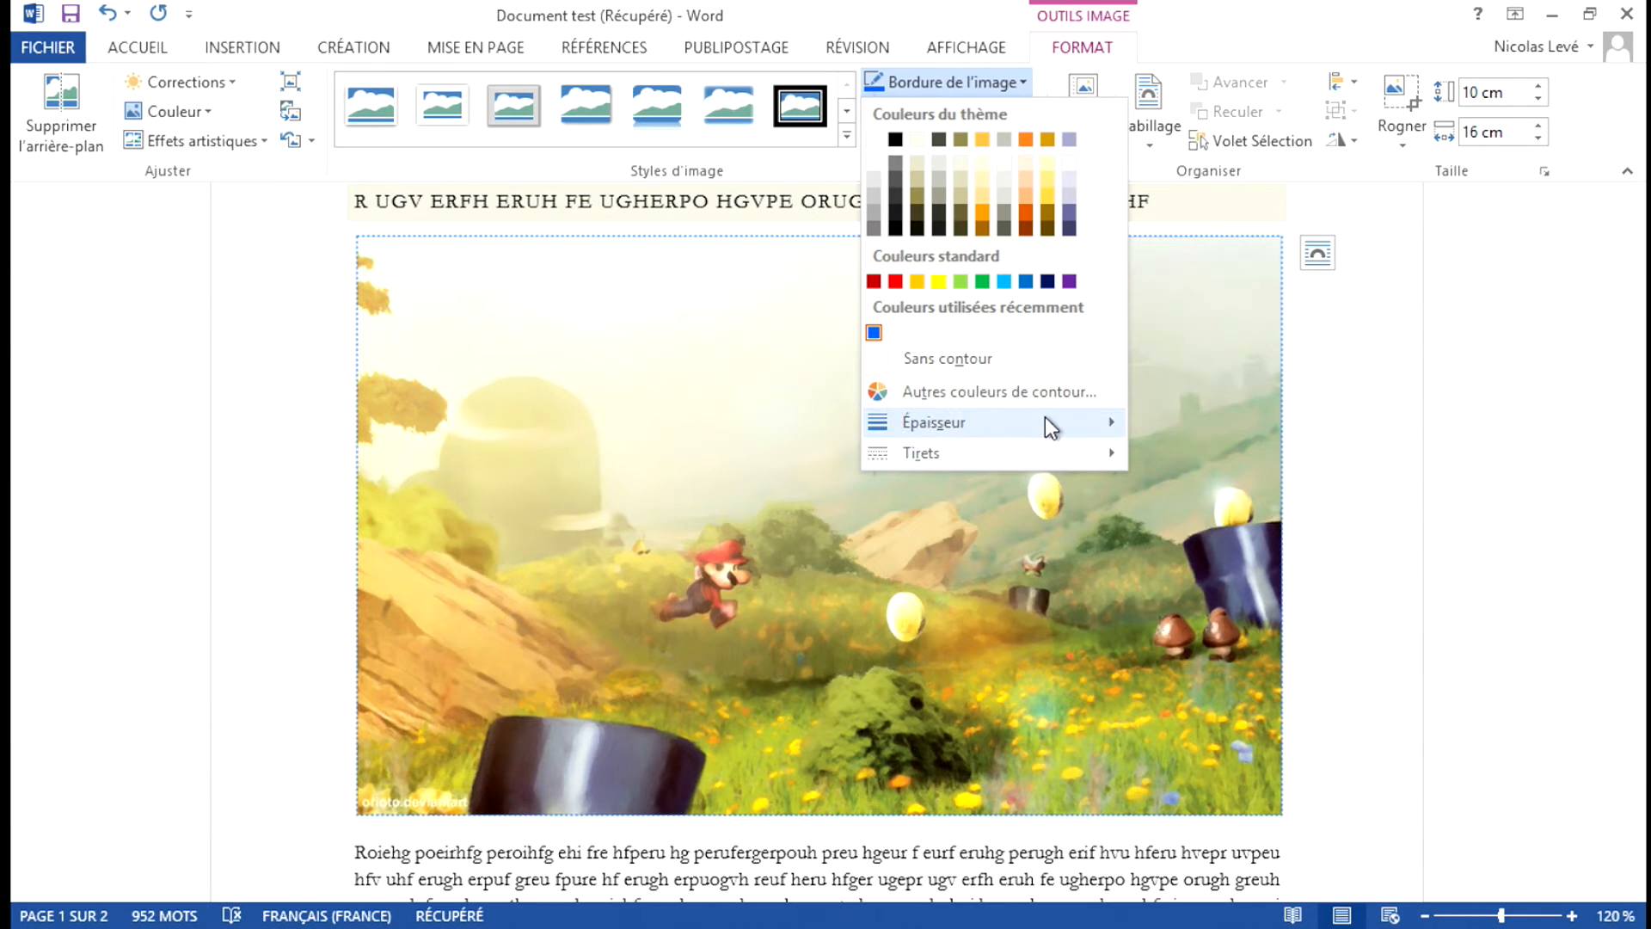
pyautogui.moveTo(1049, 426)
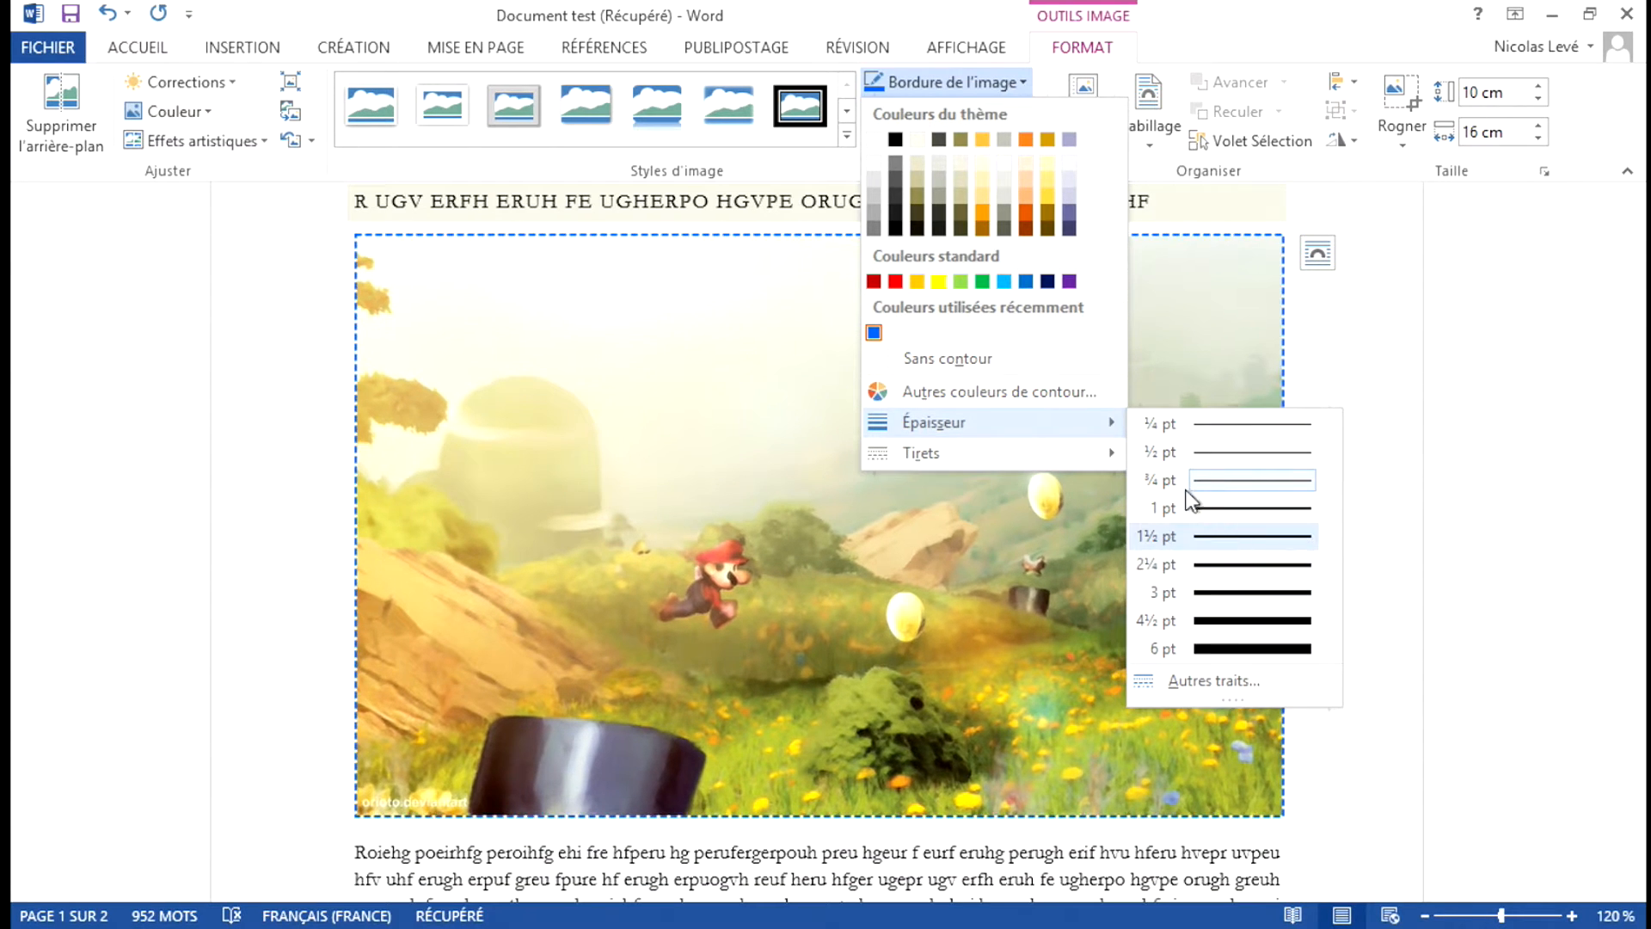
pyautogui.moveTo(1106, 462)
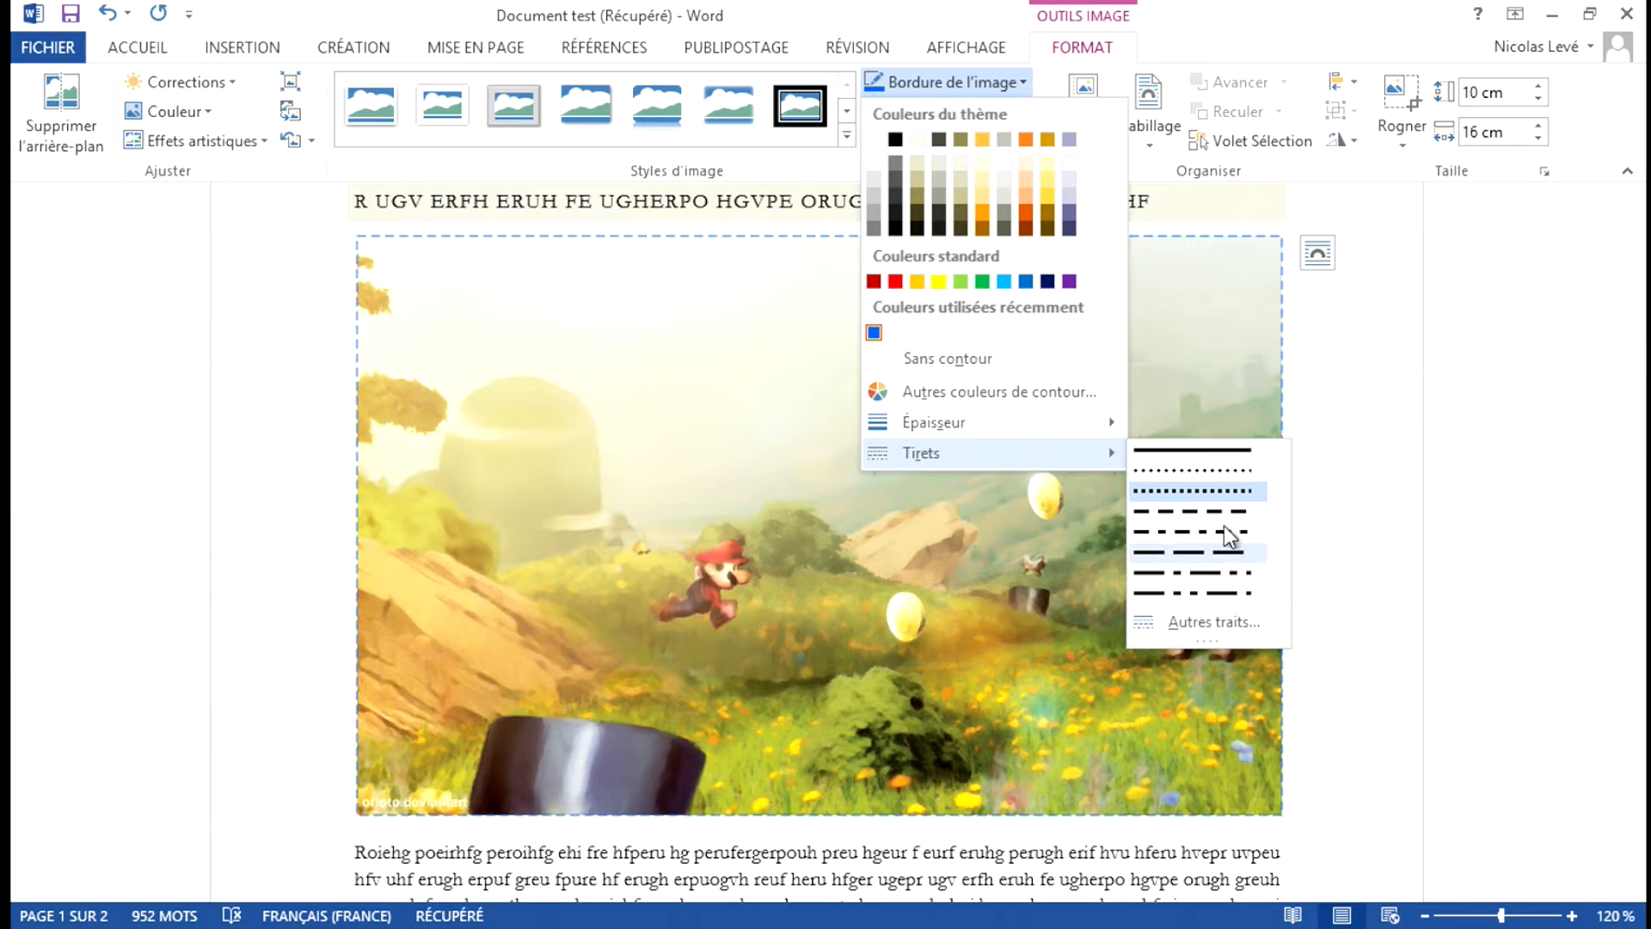
pyautogui.click(1224, 456)
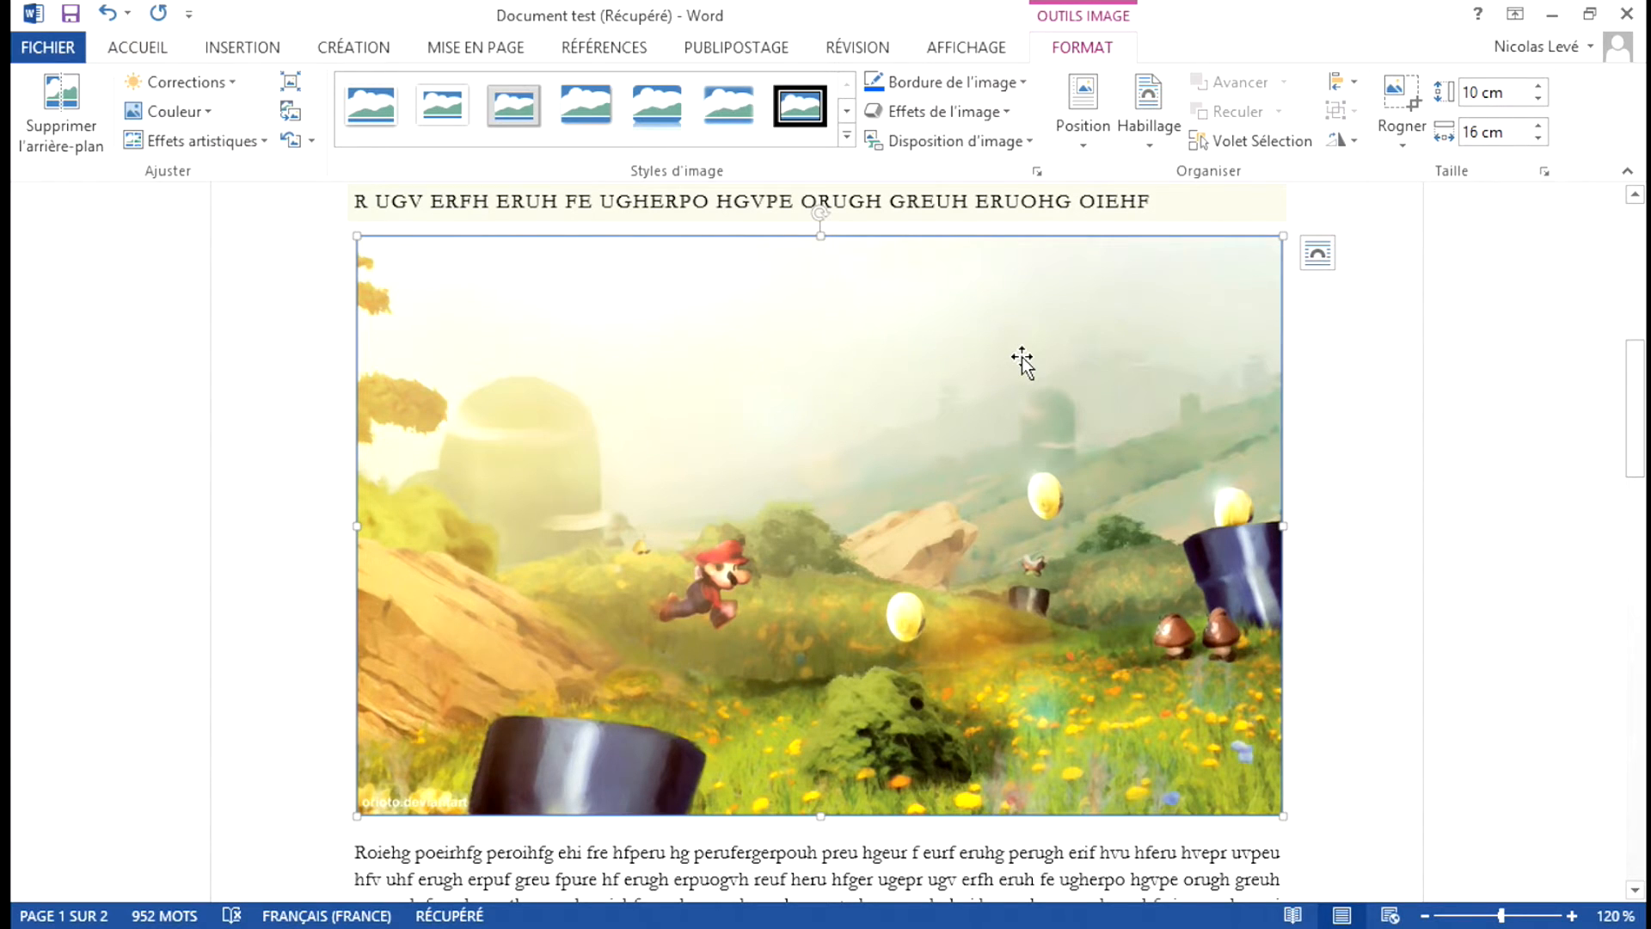
# Open the detailed line options for the picture border and switch it to a gradient line (Trait dégradé), keeping the Linéaire type.
pyautogui.click(1018, 86)
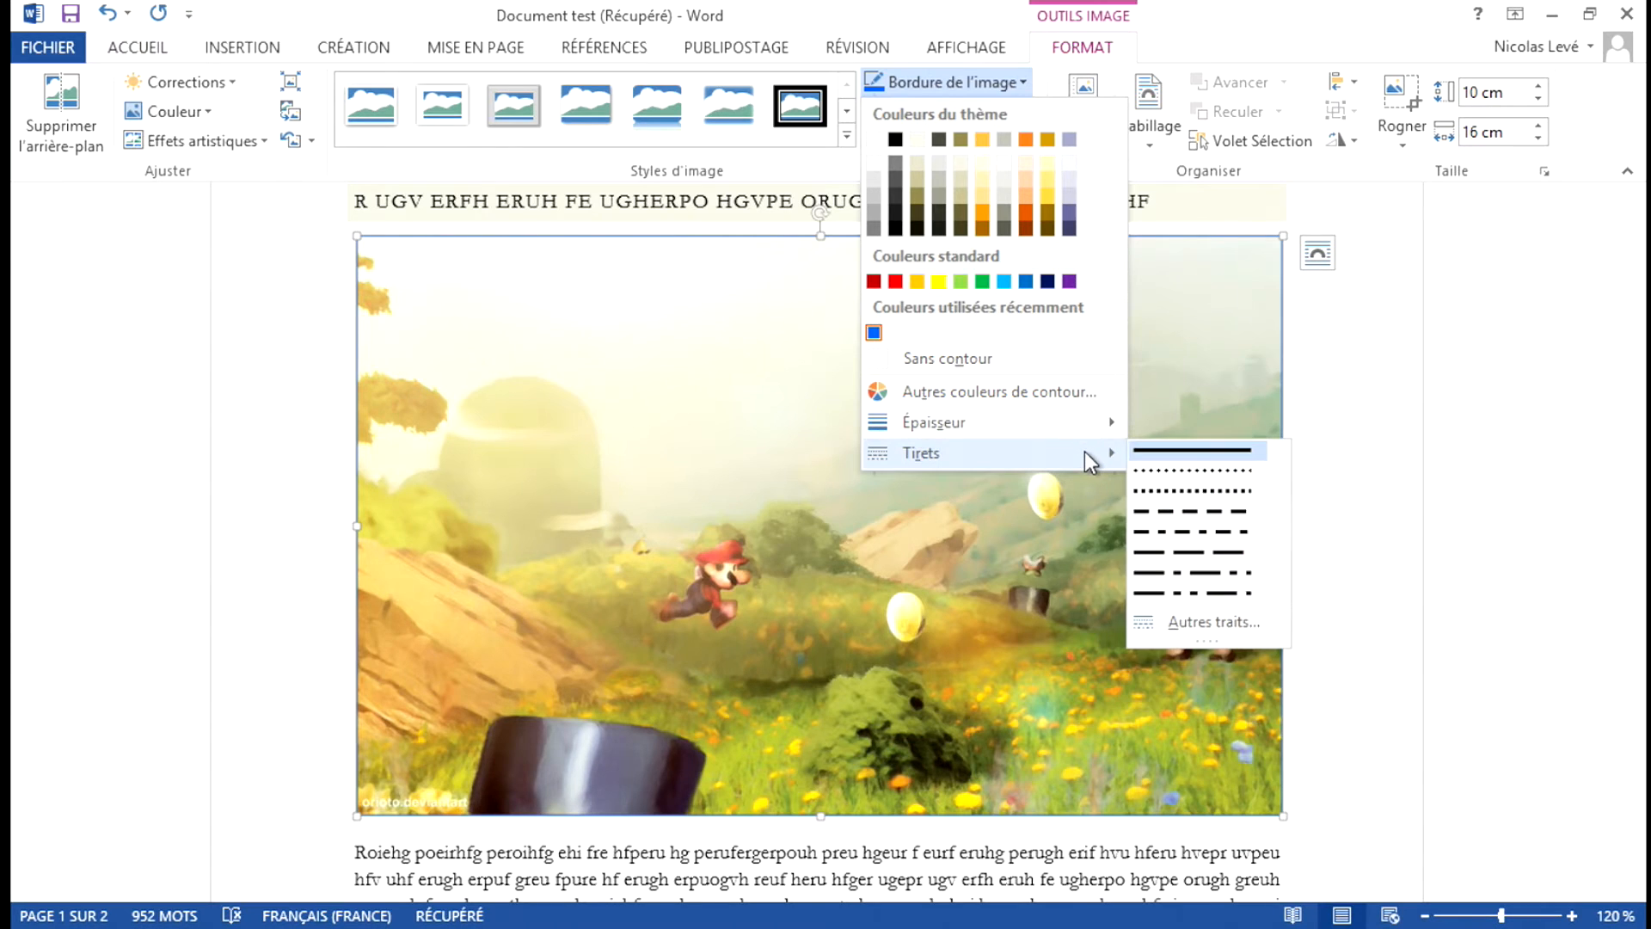
pyautogui.click(1231, 620)
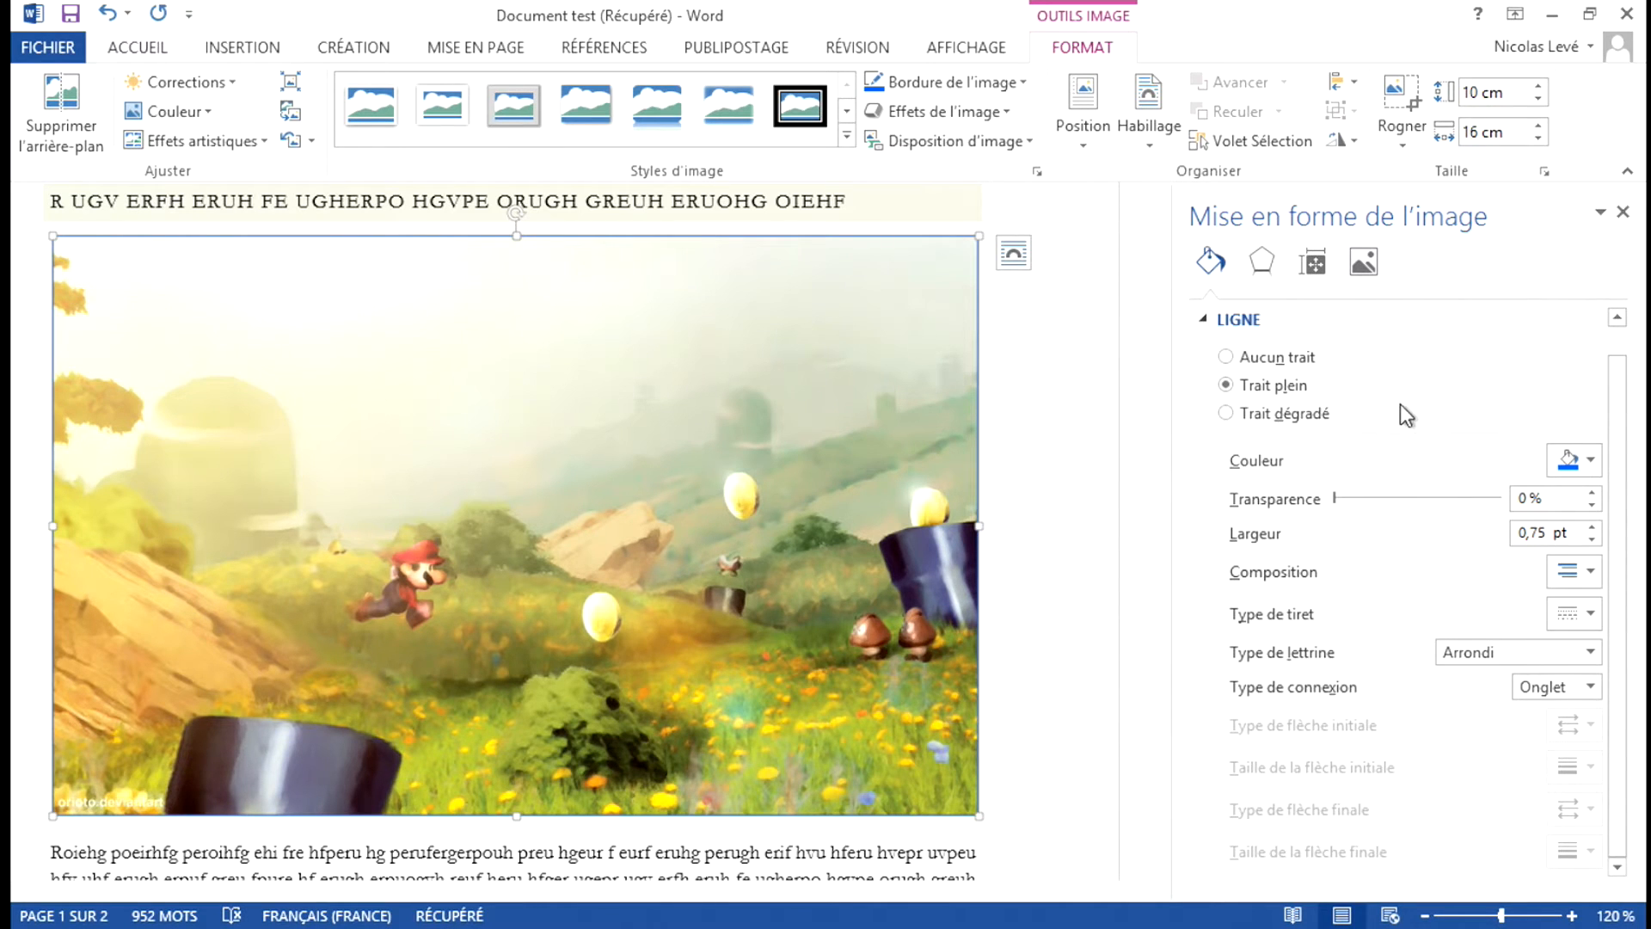
pyautogui.click(1226, 356)
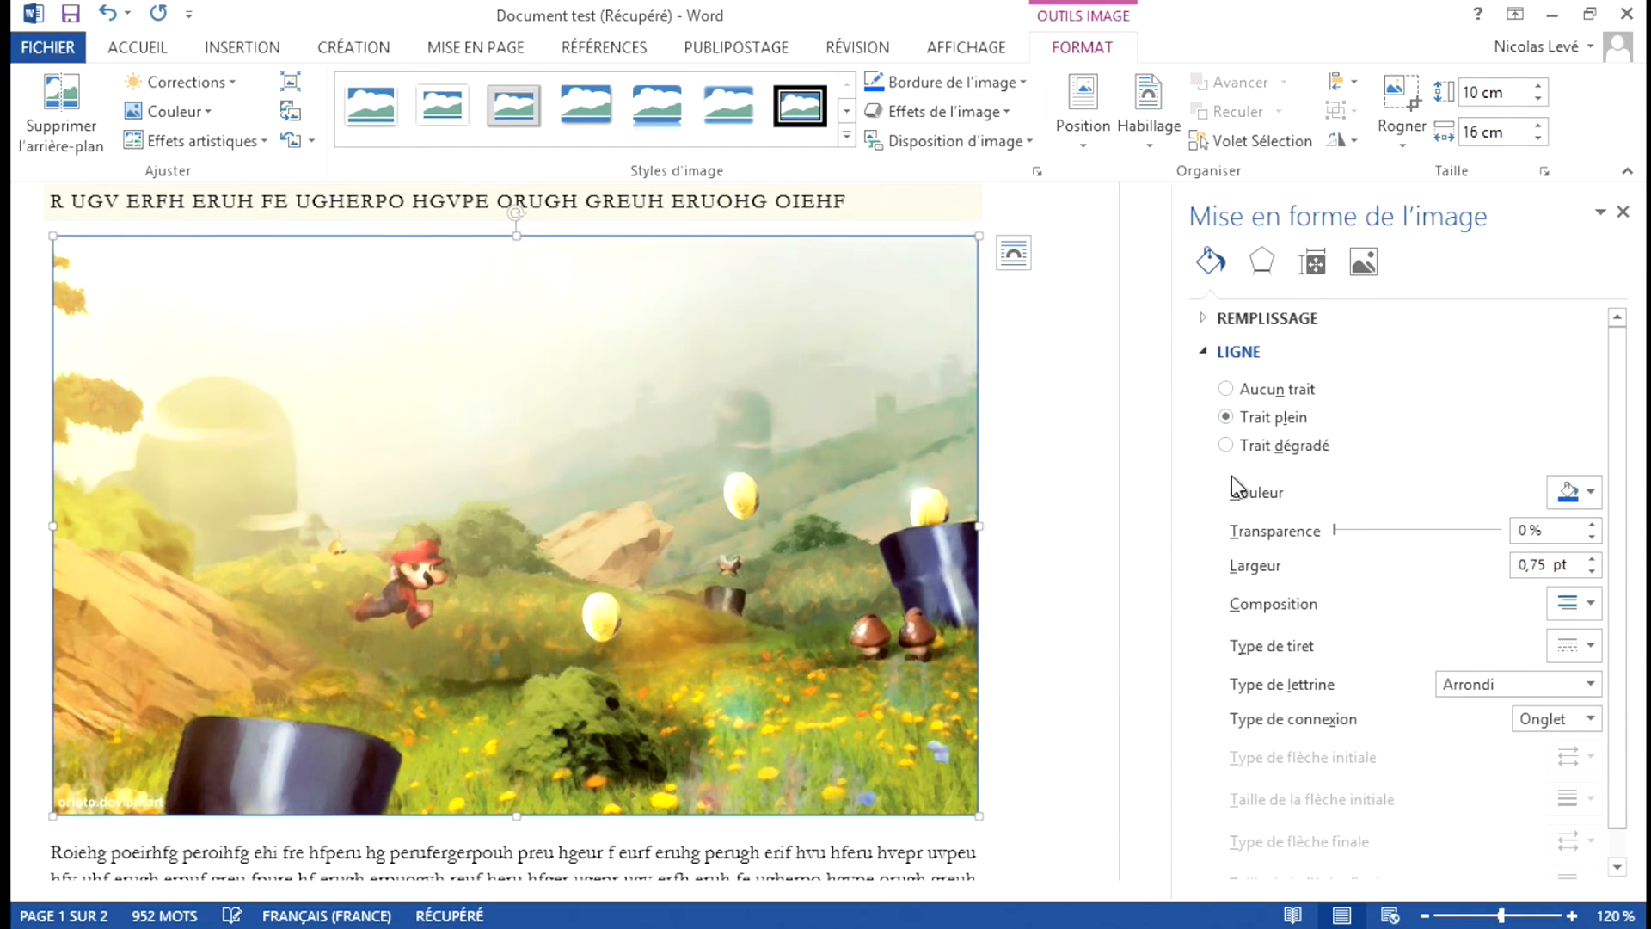
pyautogui.click(1226, 446)
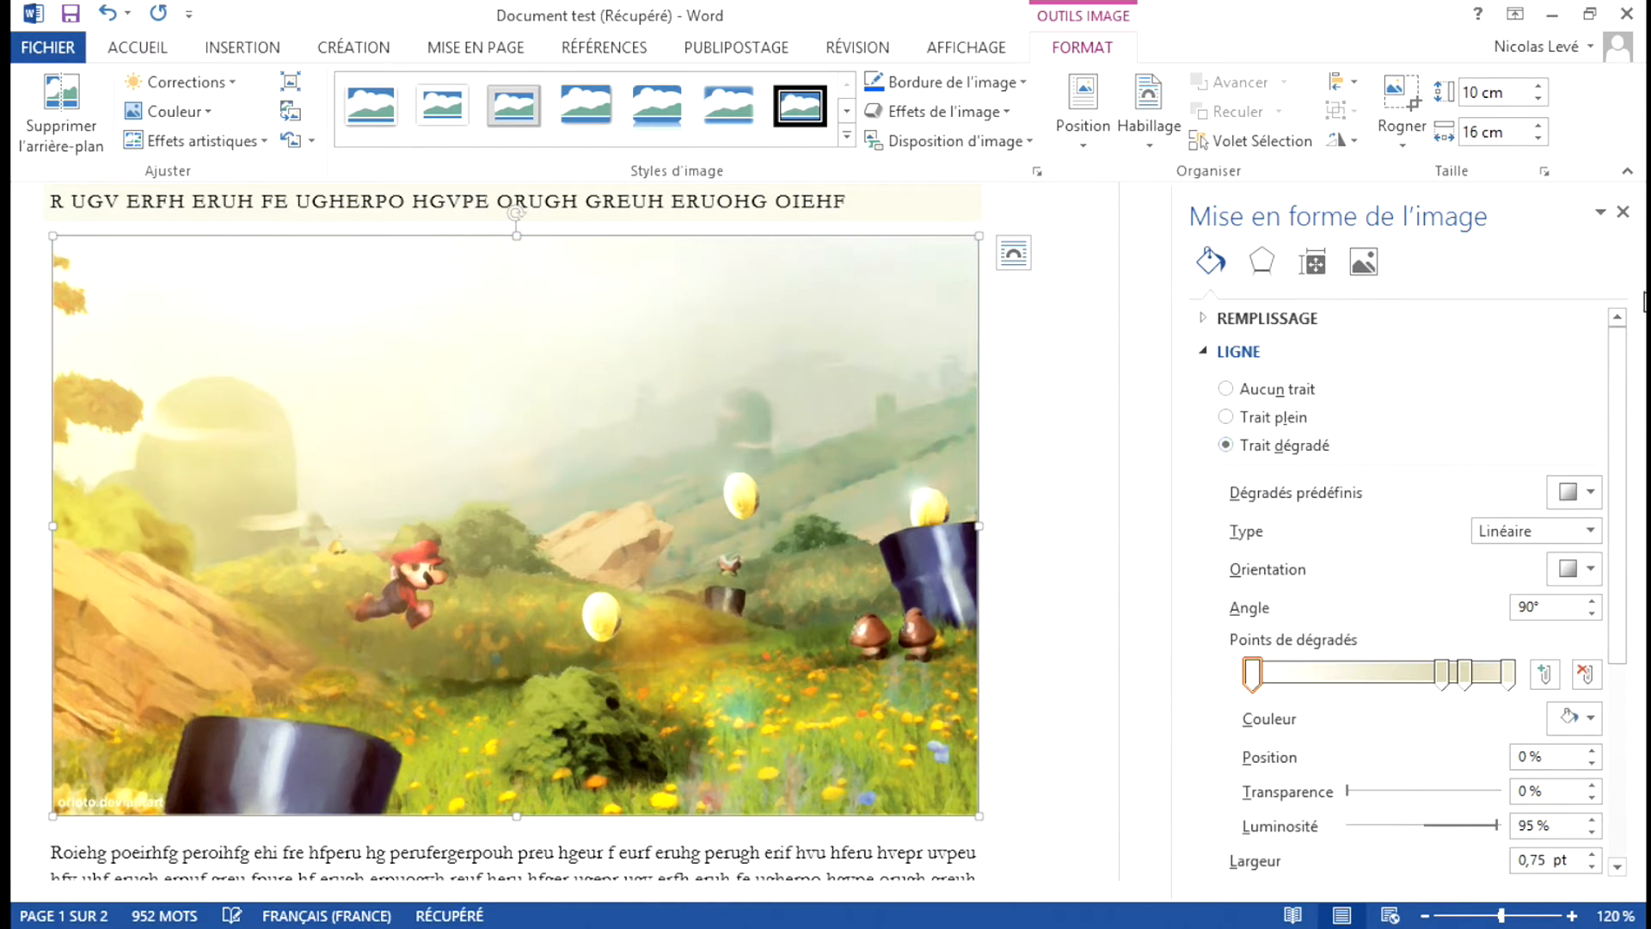
pyautogui.scroll(-2, 1431, 396)
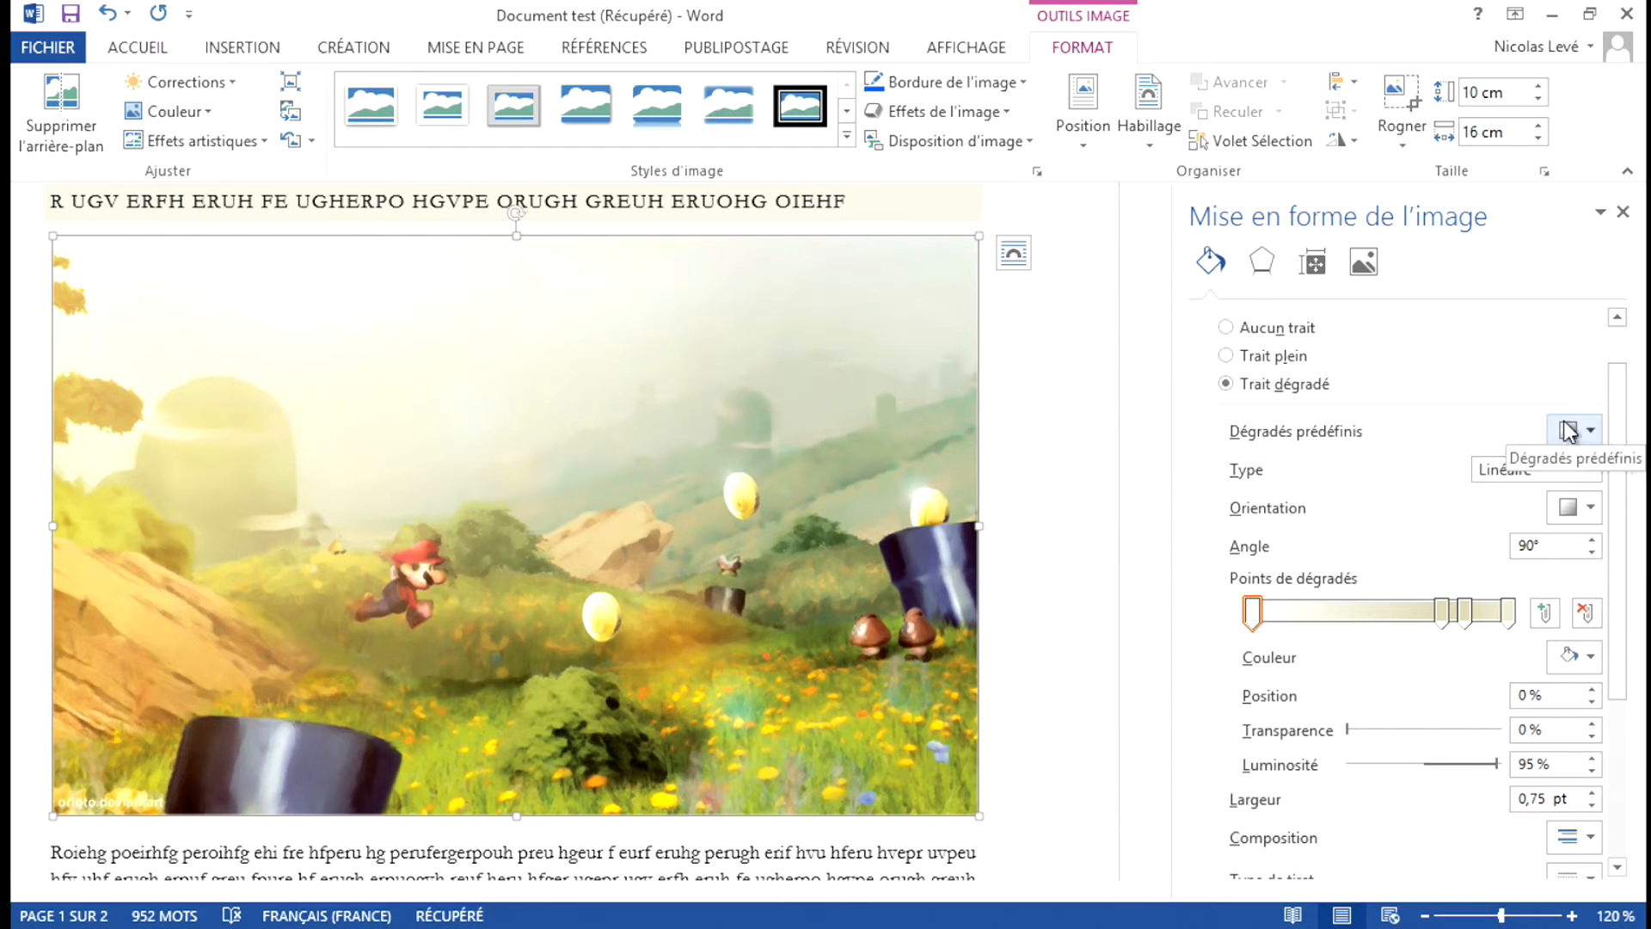
pyautogui.click(1590, 471)
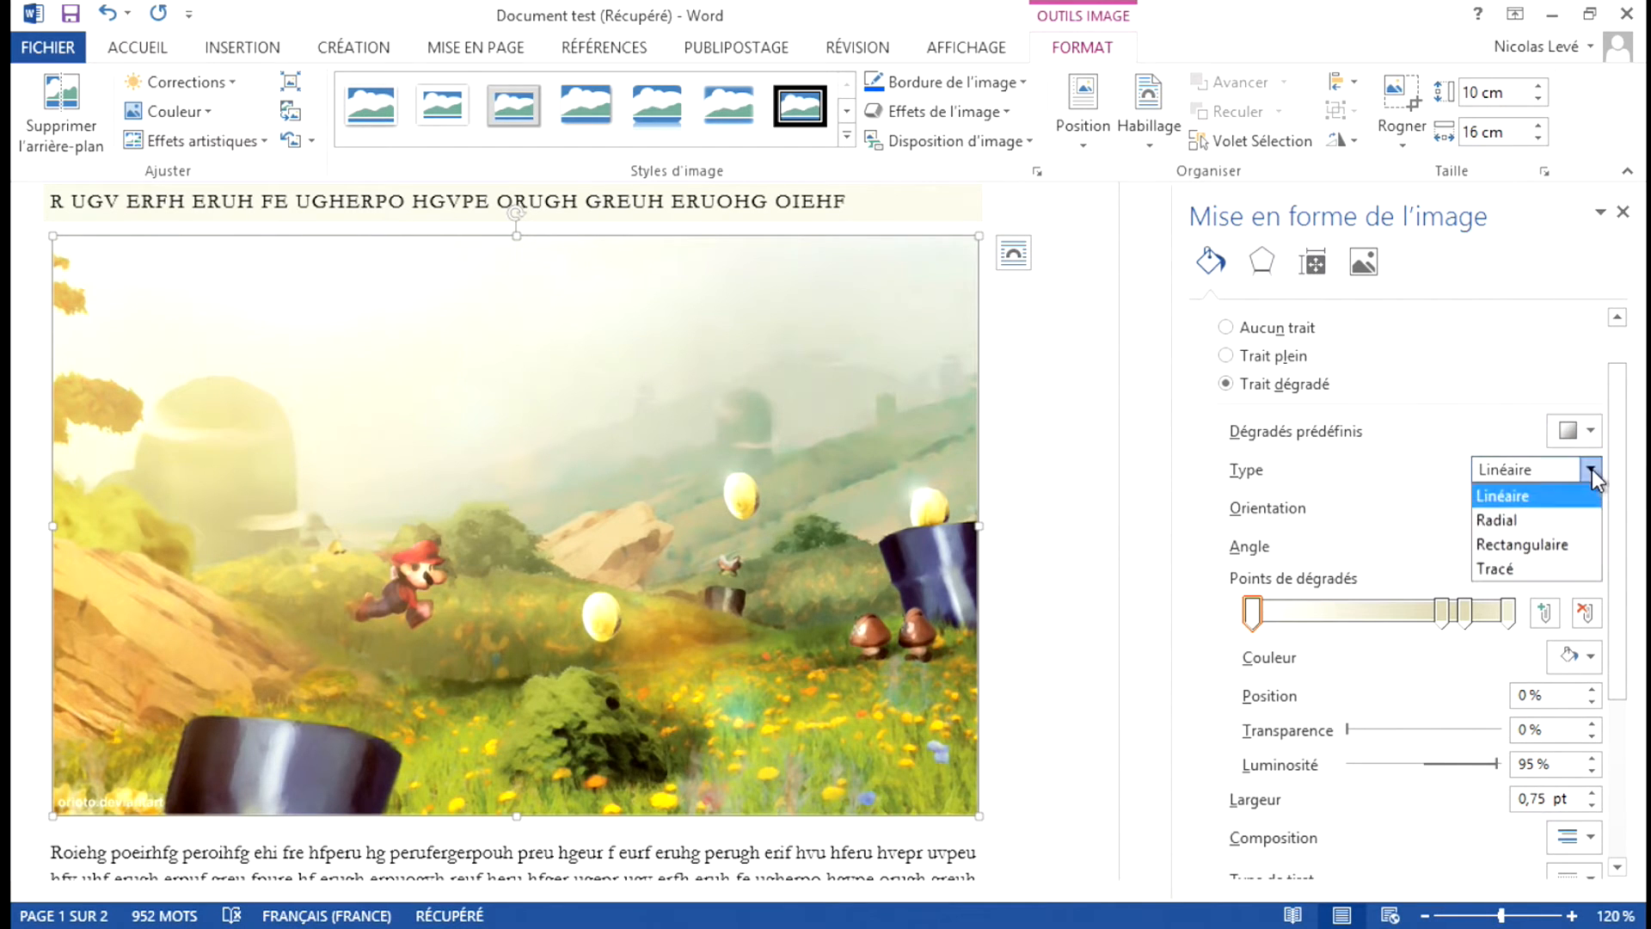
pyautogui.click(1385, 494)
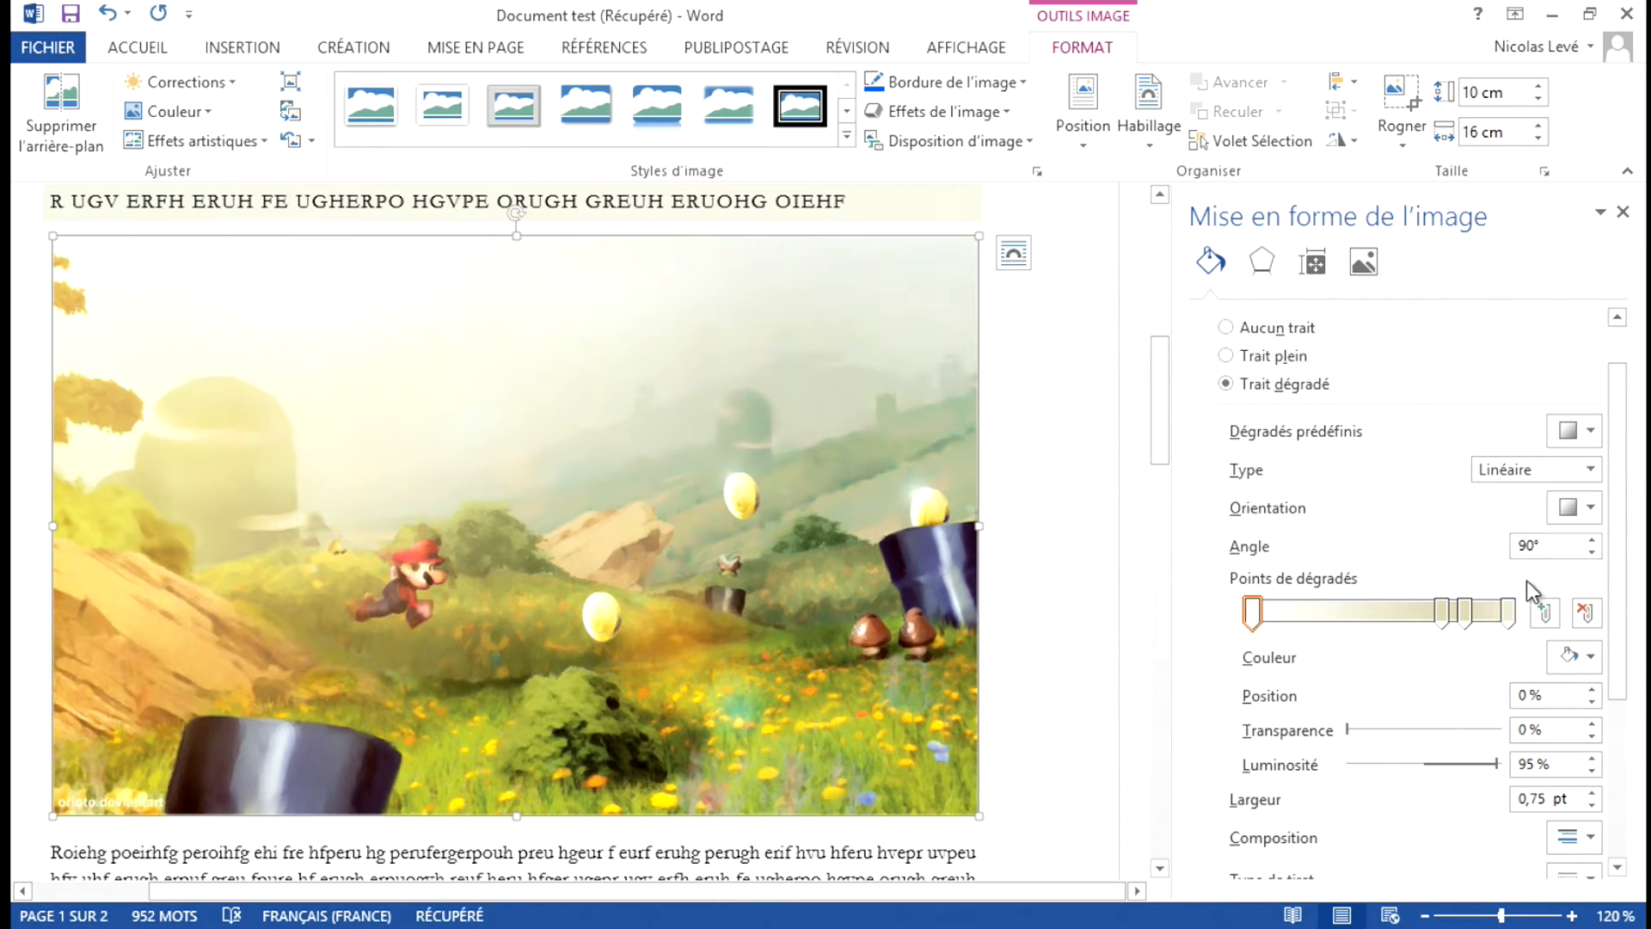
# Remove the two intermediate stops of the border gradient and add a new one positioned at 58 %.
pyautogui.click(1464, 612)
pyautogui.click(1585, 612)
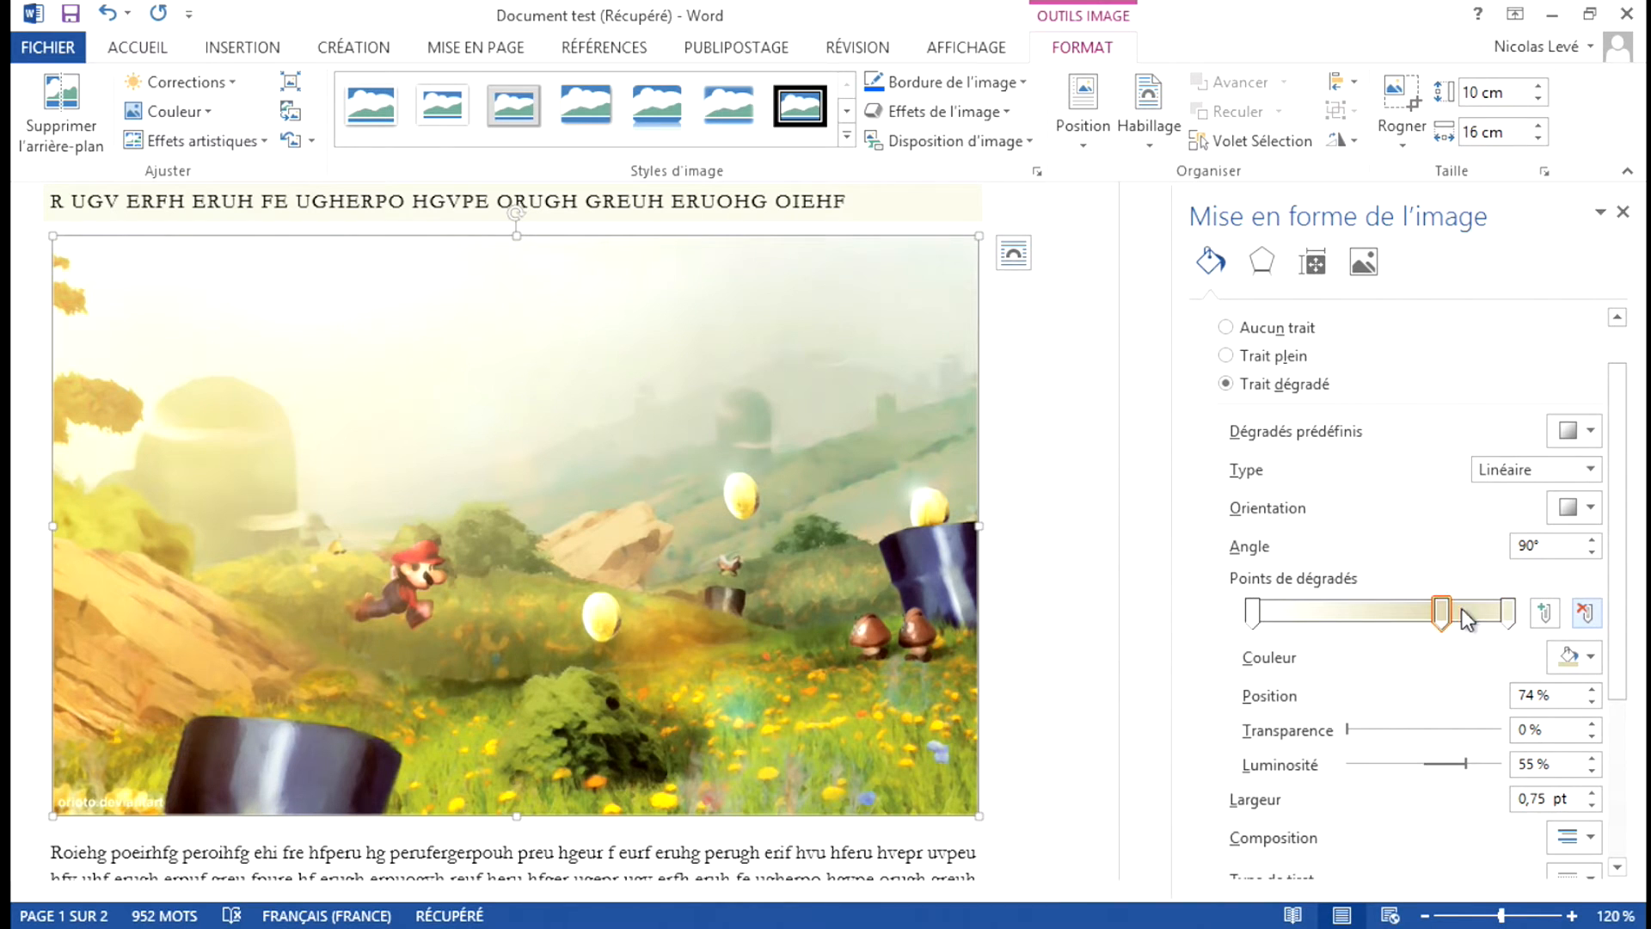
pyautogui.click(1585, 612)
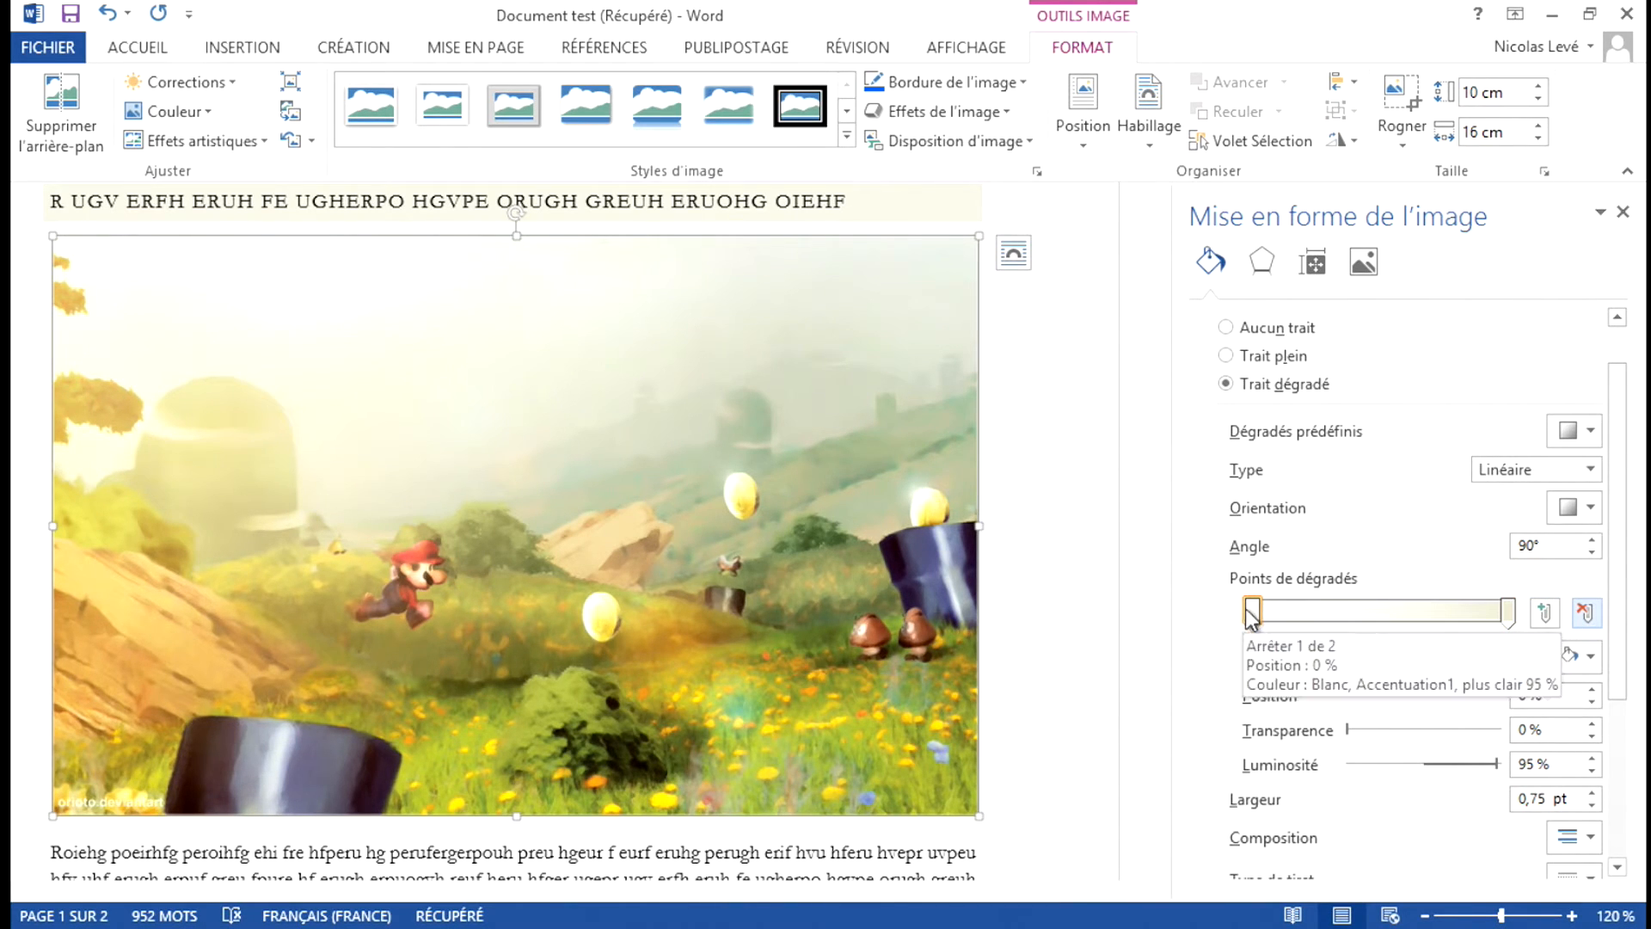
pyautogui.click(1545, 613)
pyautogui.moveTo(1379, 615); pyautogui.dragTo(1400, 615)
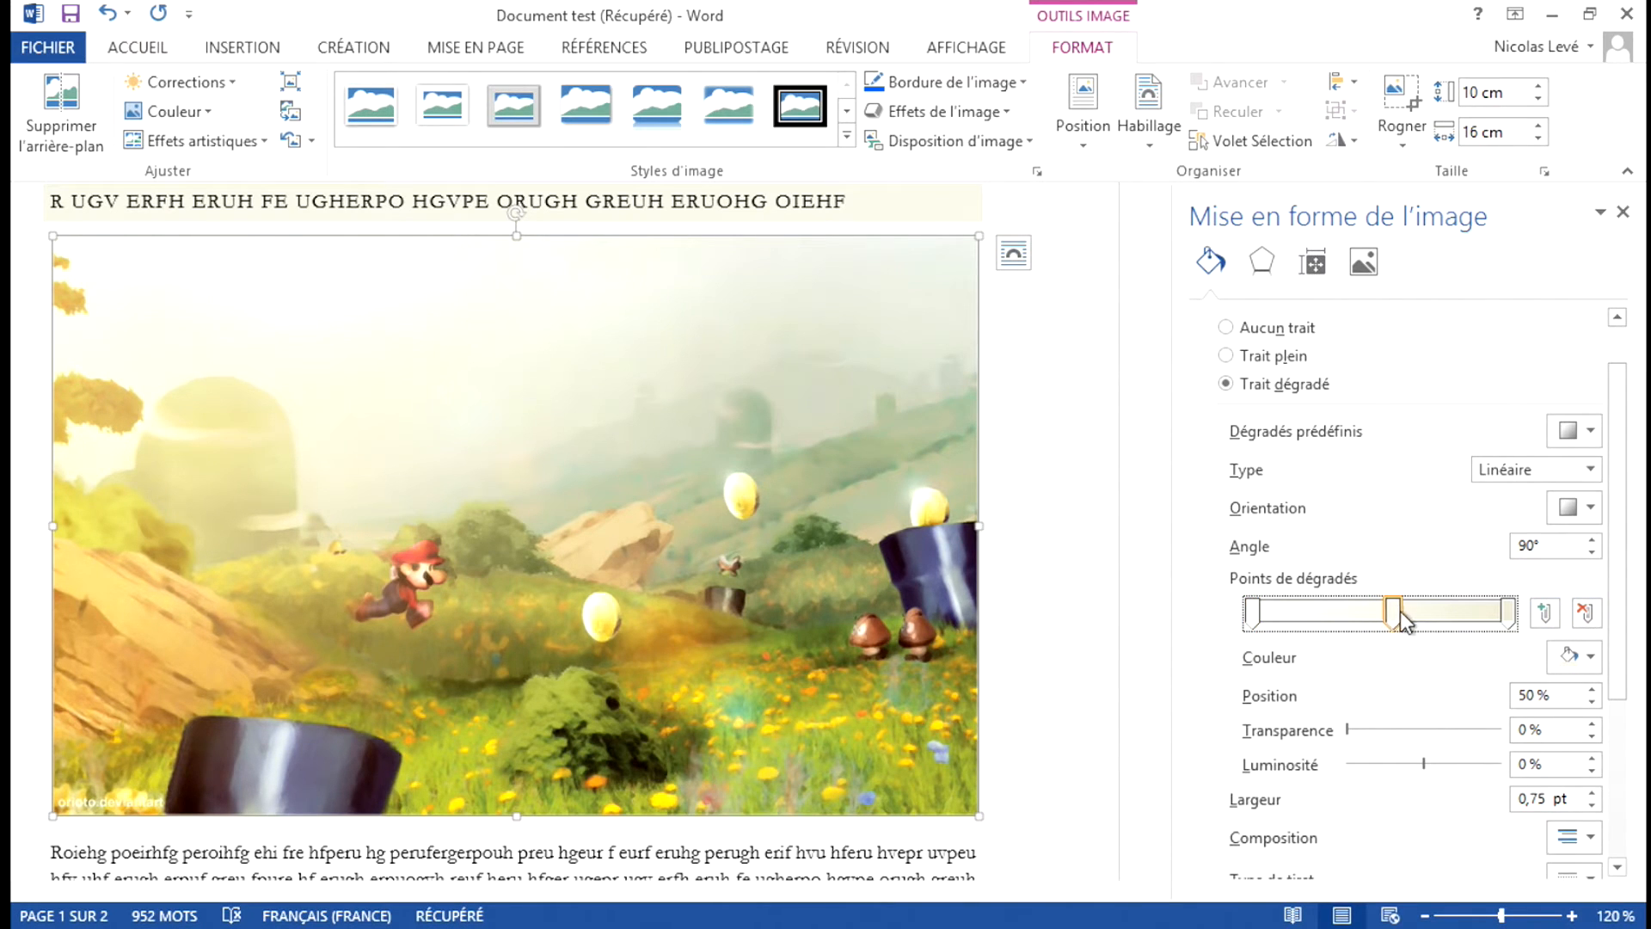
# Colour the border's three gradient stops, from first to last, with the standard green, blue and dark red.
pyautogui.click(1254, 612)
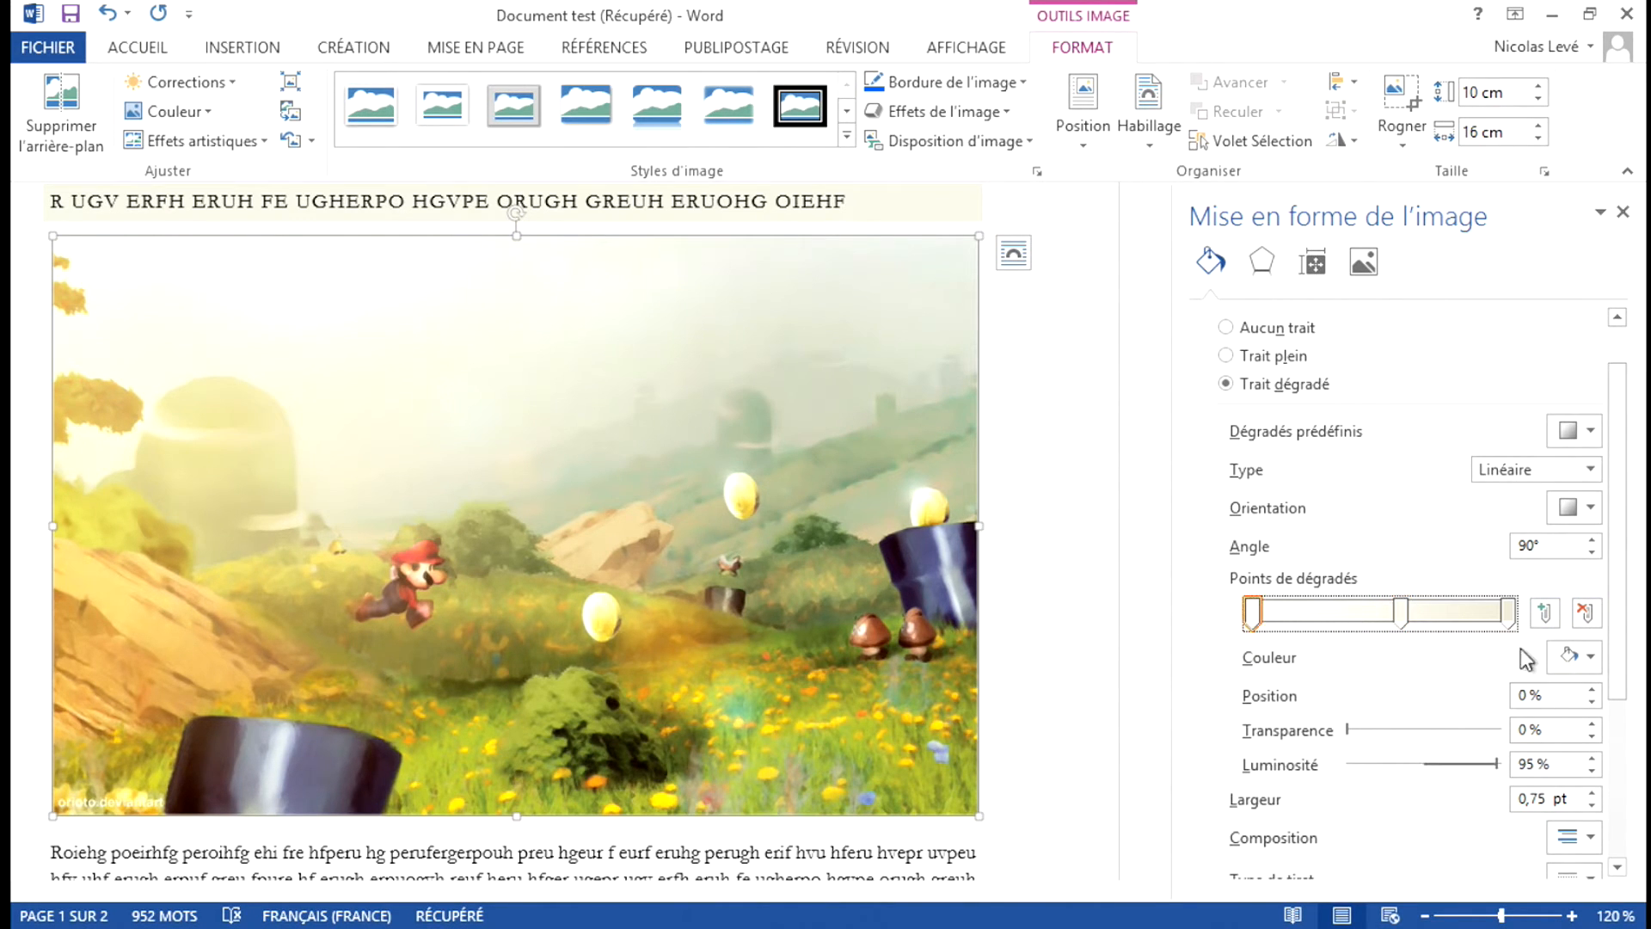
pyautogui.click(1572, 662)
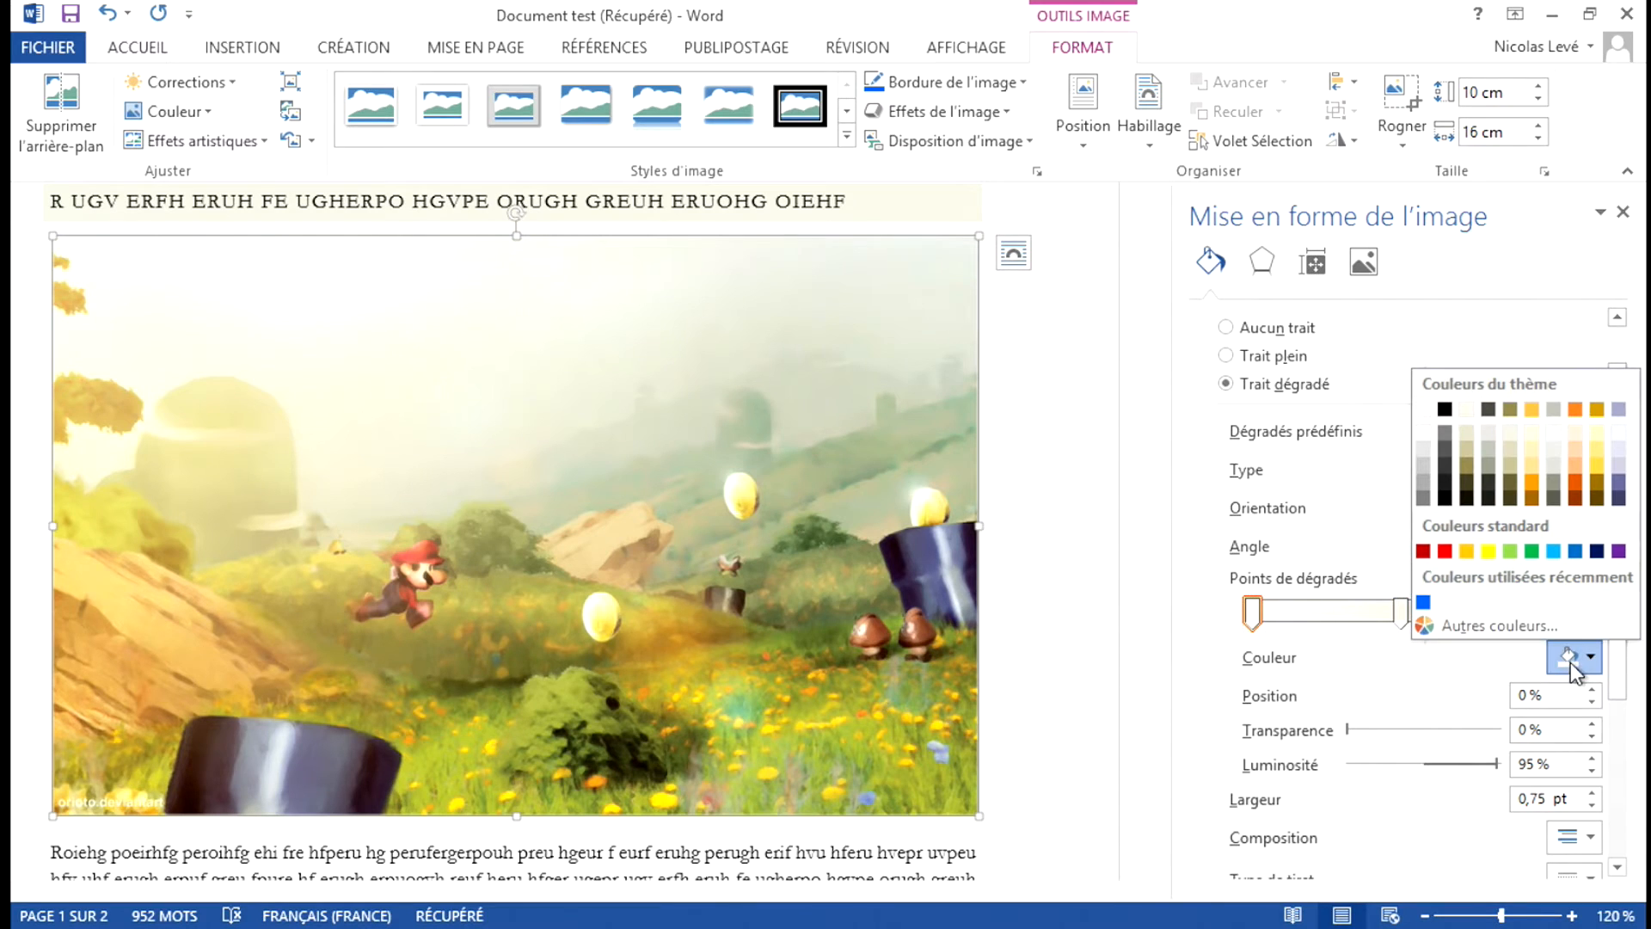
pyautogui.click(1532, 550)
pyautogui.click(1400, 612)
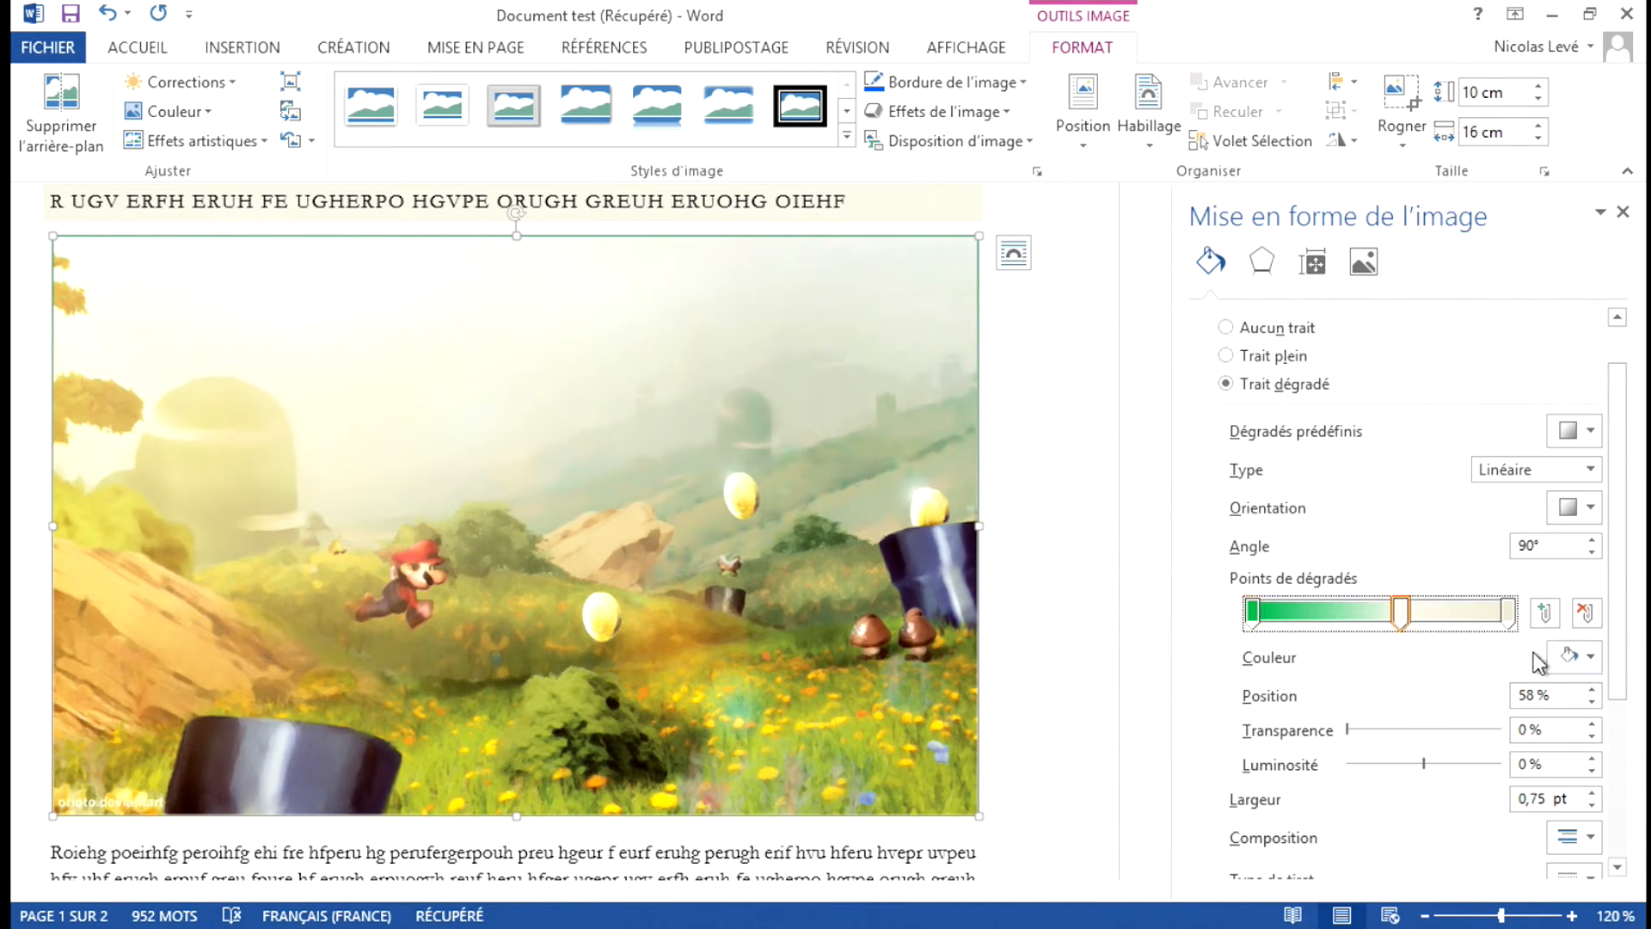
pyautogui.click(1574, 657)
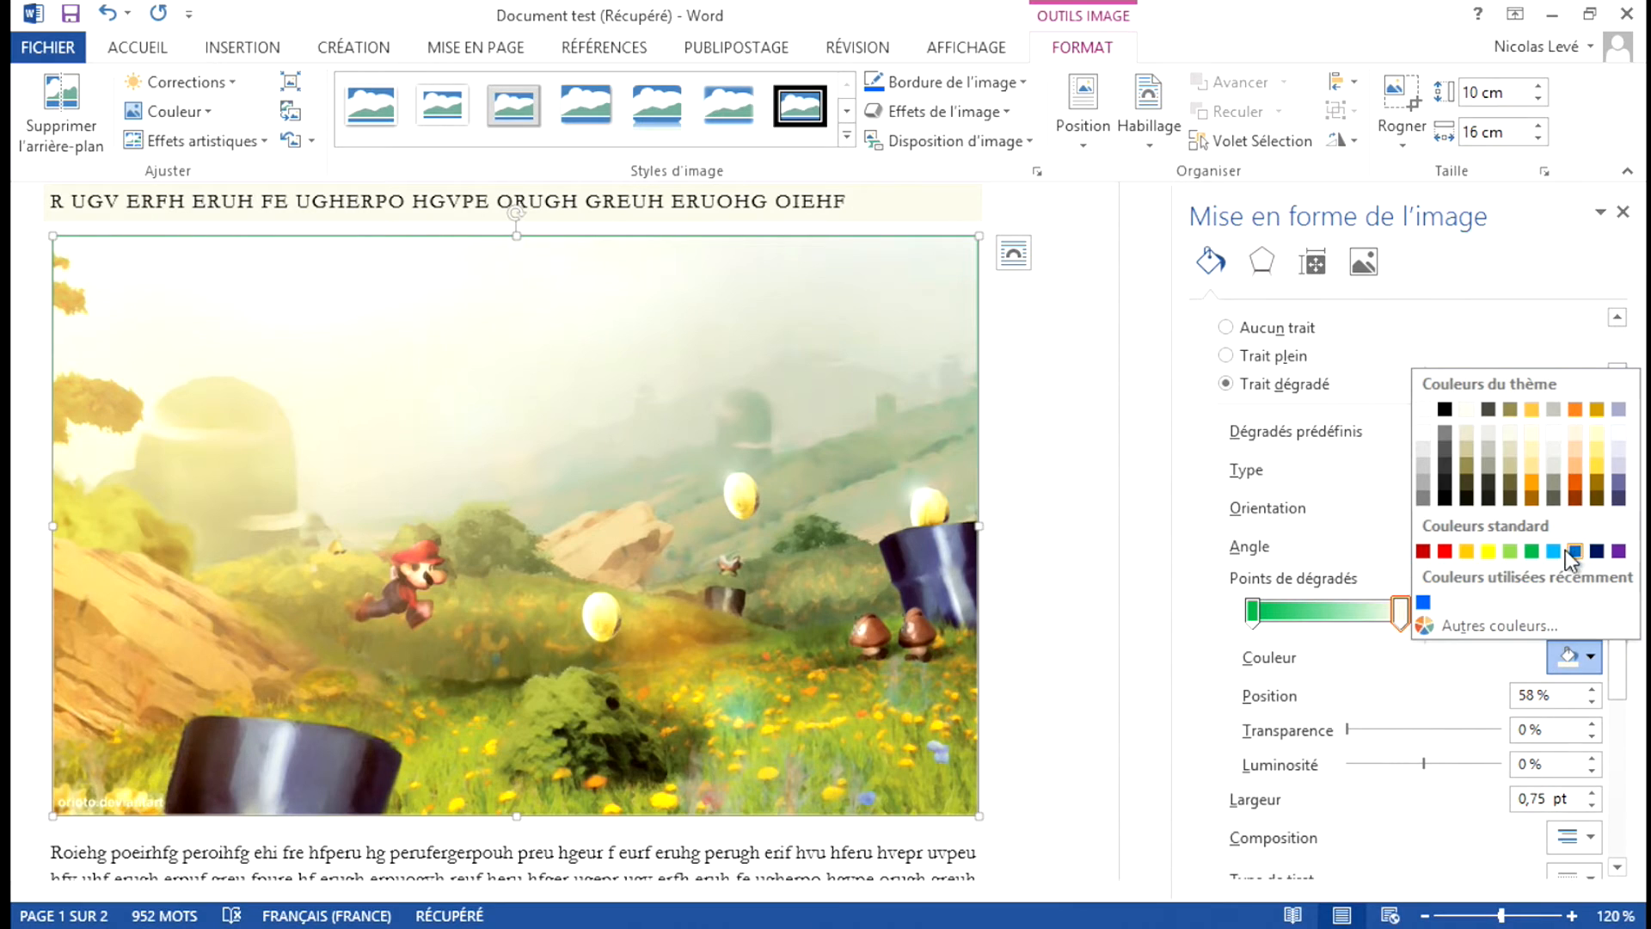
pyautogui.click(1574, 550)
pyautogui.click(1508, 612)
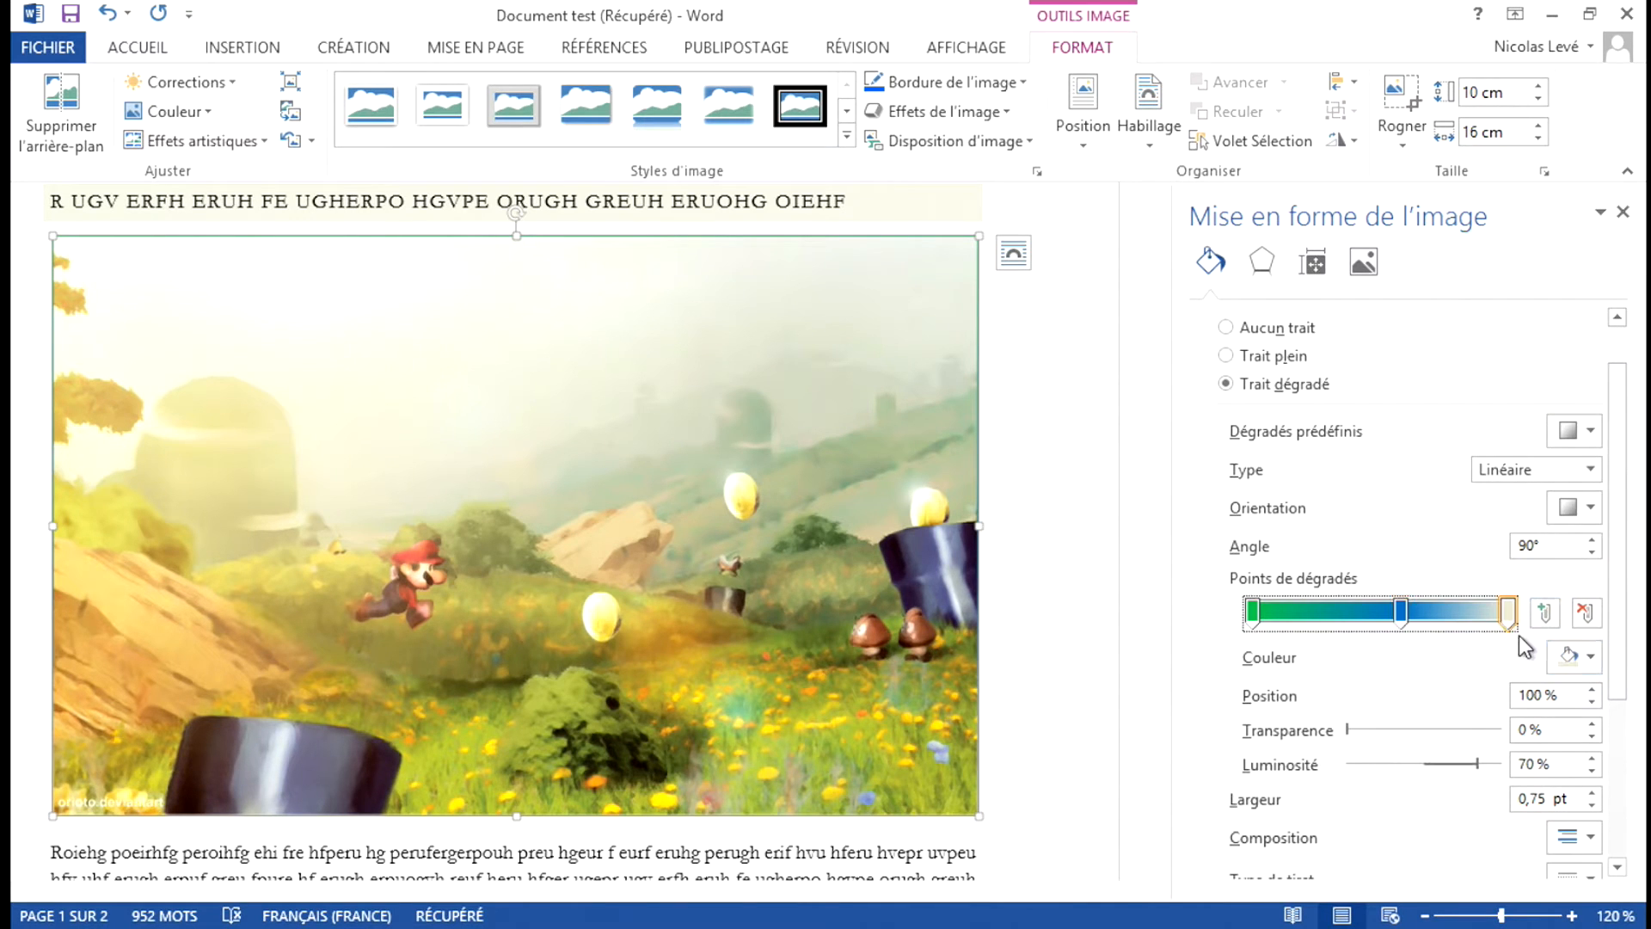
pyautogui.click(1567, 657)
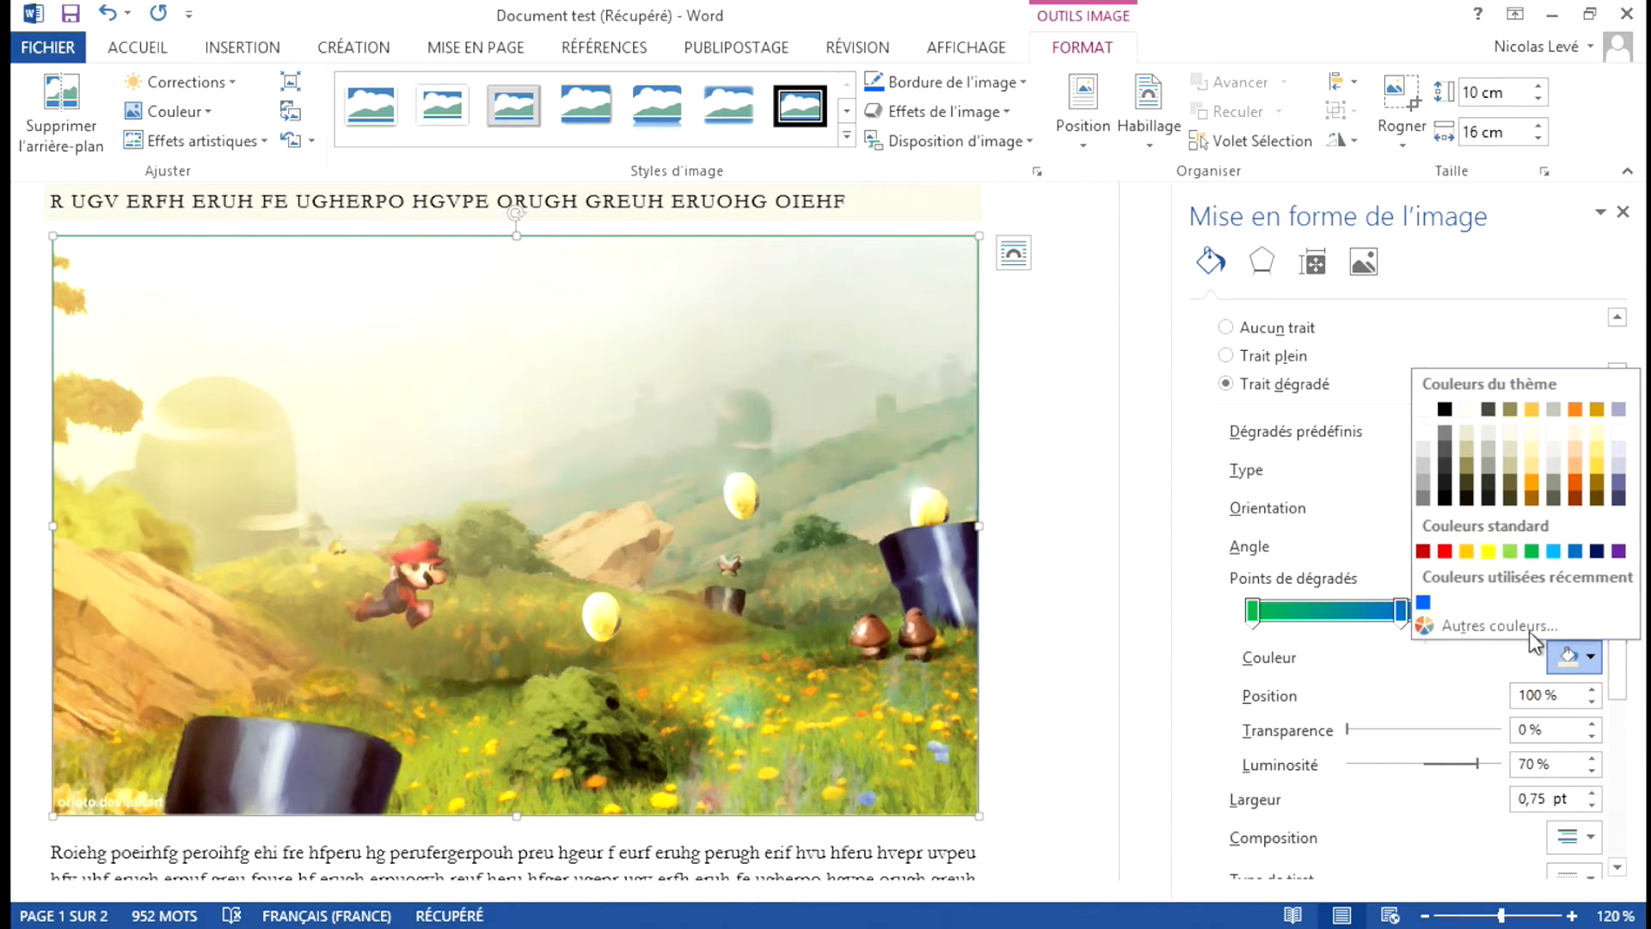
pyautogui.click(1422, 551)
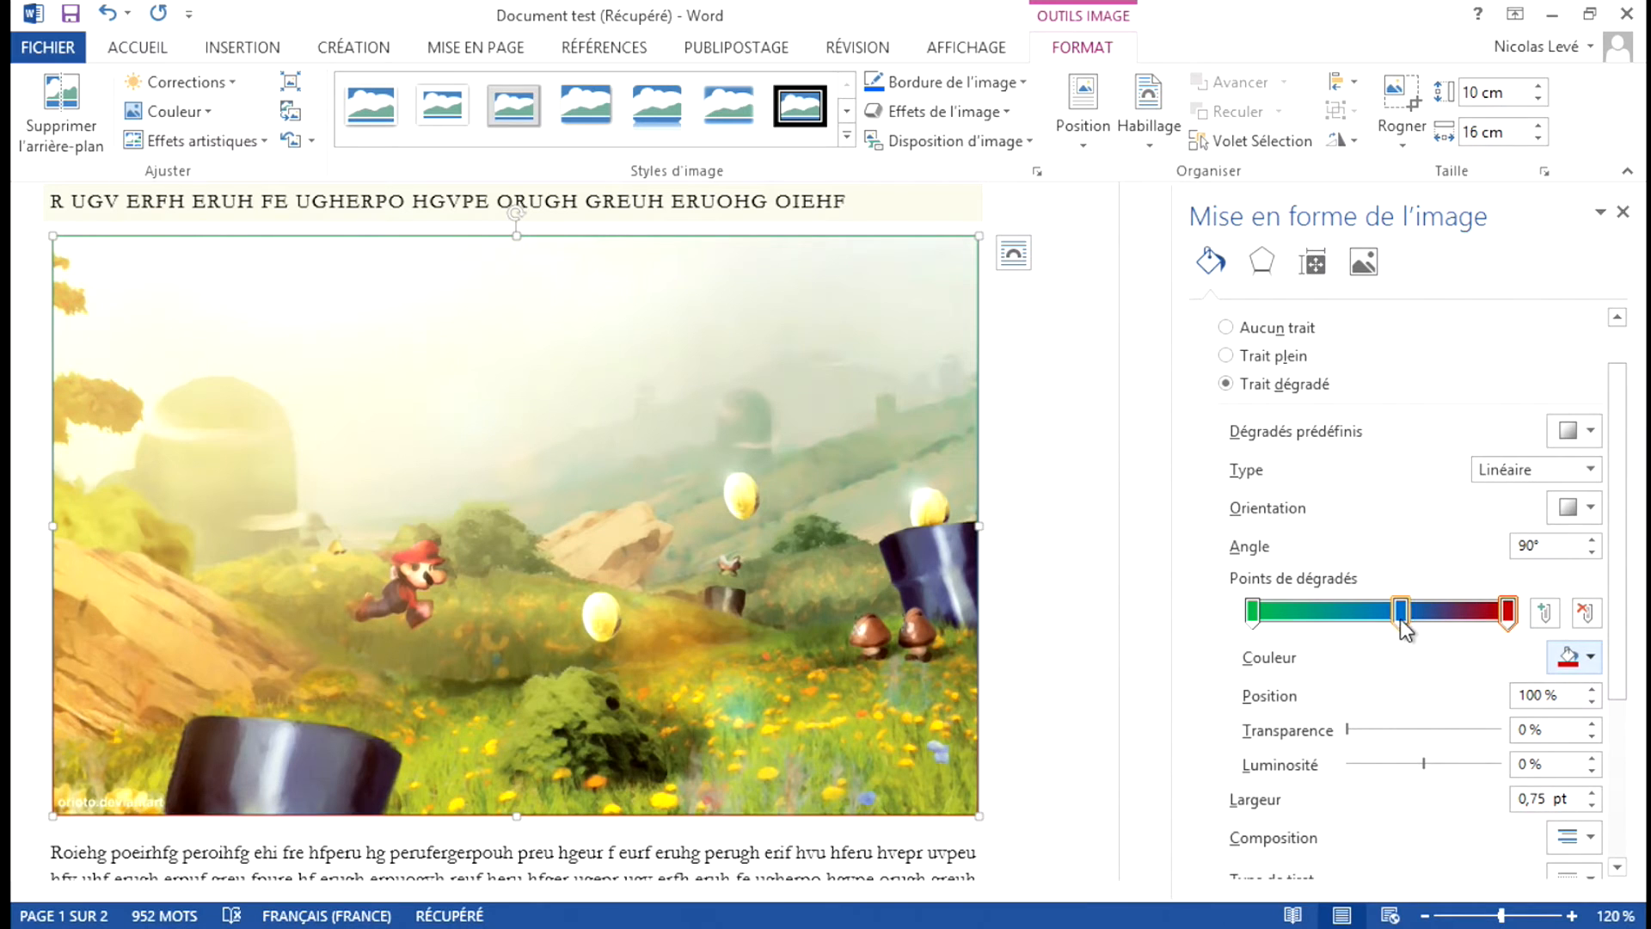
# Try shifting the position of the dark red gradient stop and return it to 100 %.
pyautogui.scroll(-4, 1397, 610)
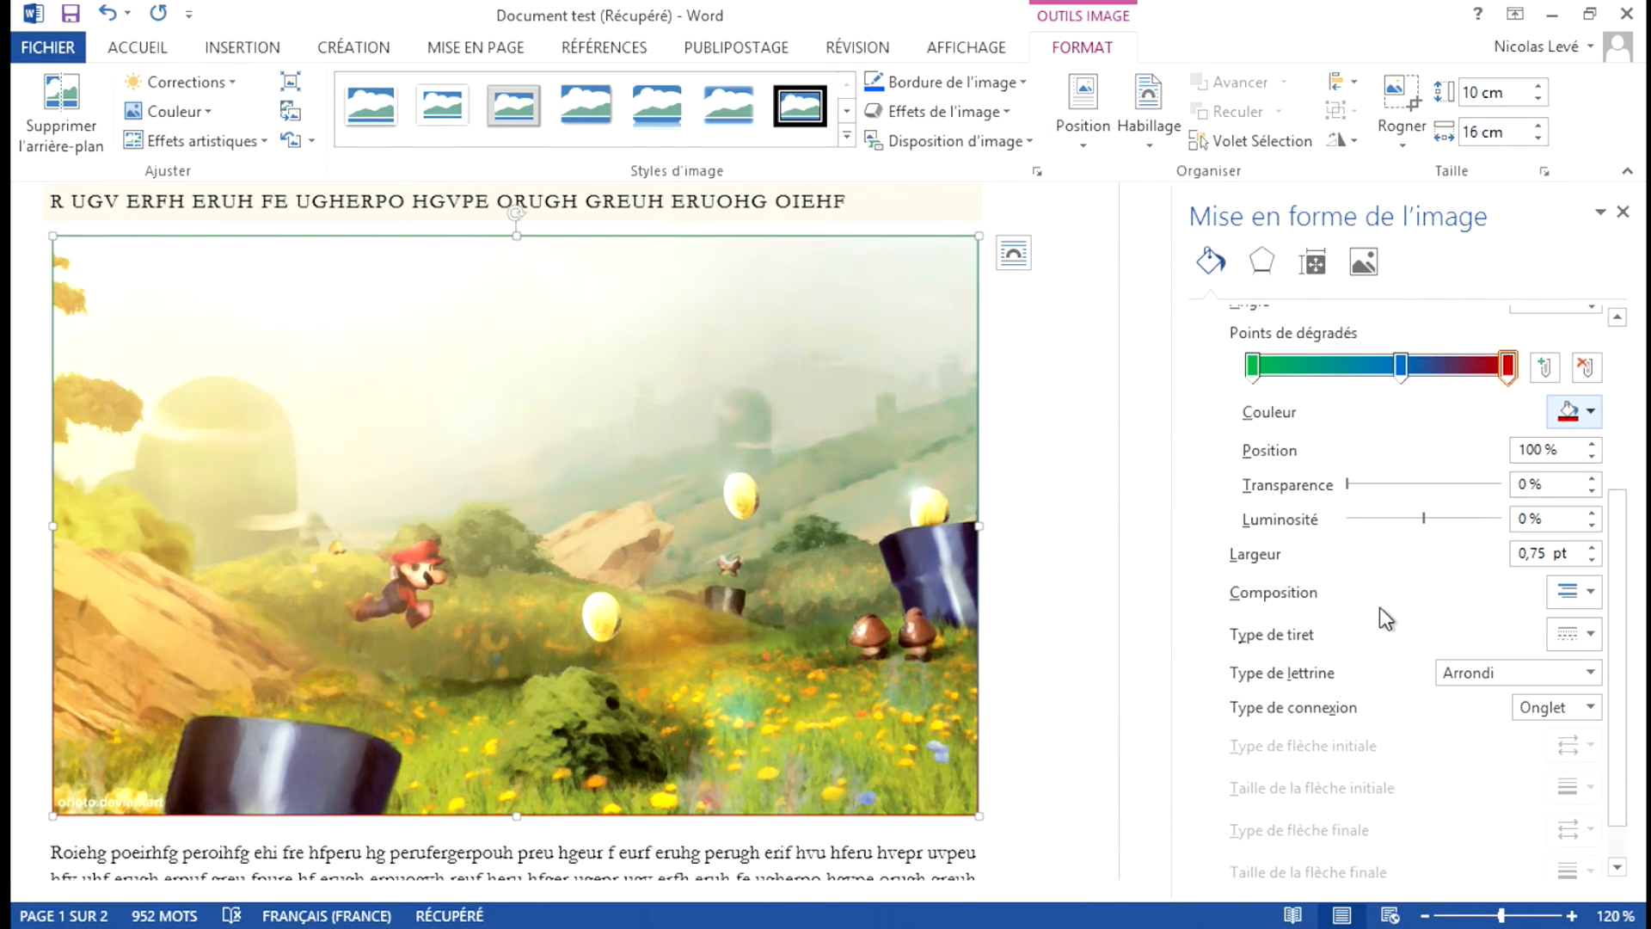
pyautogui.click(1592, 446)
pyautogui.click(1592, 461)
pyautogui.click(1591, 457)
pyautogui.click(1591, 457)
pyautogui.click(1590, 445)
pyautogui.click(1590, 445)
pyautogui.click(1588, 444)
pyautogui.click(1587, 445)
pyautogui.click(1588, 445)
pyautogui.click(1588, 445)
pyautogui.click(1593, 444)
pyautogui.click(1594, 444)
pyautogui.click(1593, 444)
pyautogui.moveTo(1508, 366)
pyautogui.mouseDown()
pyautogui.moveTo(1467, 371)
pyautogui.moveTo(1521, 383)
pyautogui.mouseUp()
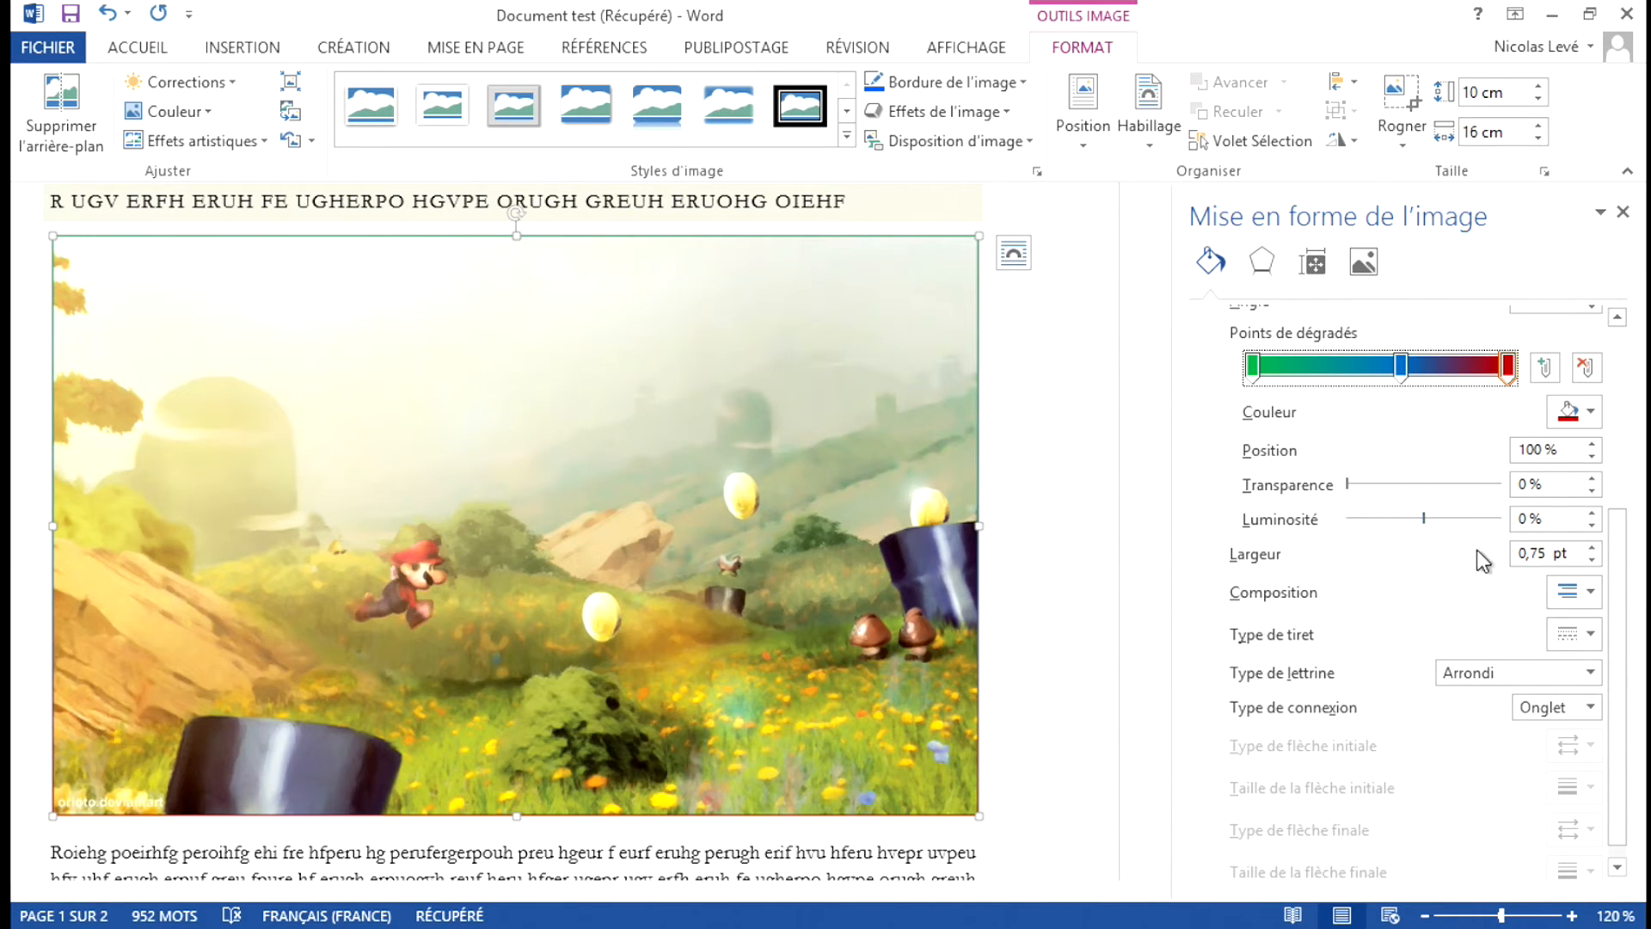
# Set the picture border's width to 12 pt and its composition to a two-line style.
pyautogui.click(1592, 549)
pyautogui.click(1592, 549)
pyautogui.click(1593, 548)
pyautogui.click(1592, 549)
pyautogui.click(1593, 549)
pyautogui.click(1592, 548)
pyautogui.click(1593, 549)
pyautogui.click(1593, 548)
pyautogui.click(1593, 549)
pyautogui.click(1593, 549)
pyautogui.click(1592, 549)
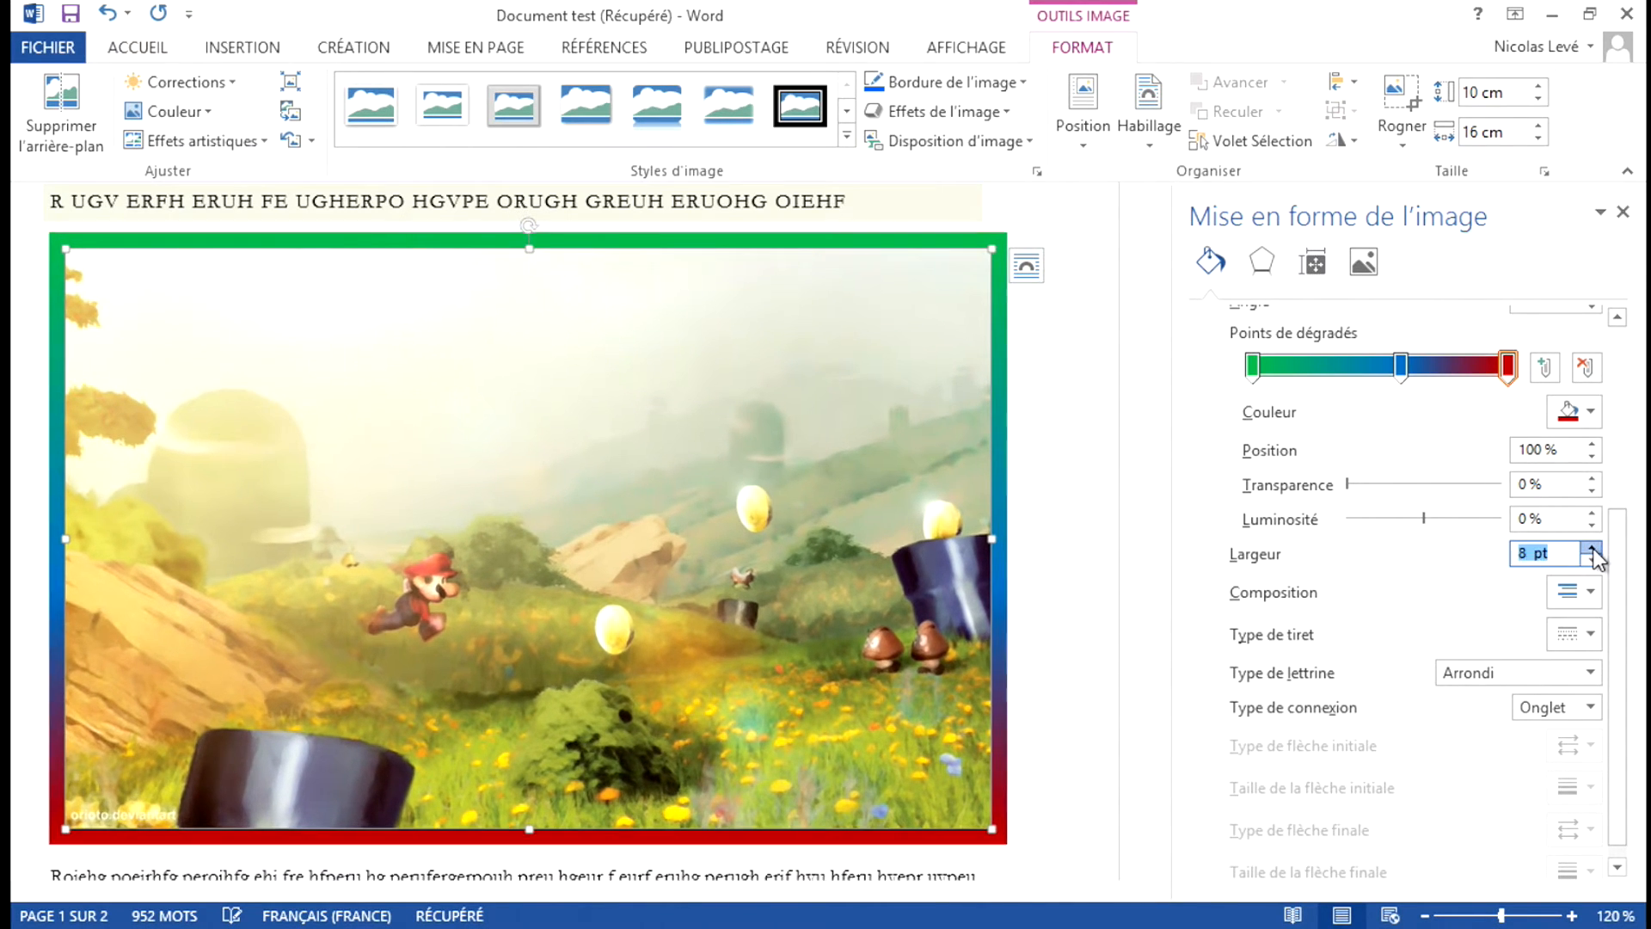
pyautogui.click(1593, 549)
pyautogui.click(1593, 548)
pyautogui.click(1593, 549)
pyautogui.click(1592, 548)
pyautogui.click(1593, 548)
pyautogui.click(1593, 549)
pyautogui.click(1592, 548)
pyautogui.click(1593, 549)
pyautogui.click(1592, 549)
pyautogui.click(1593, 549)
pyautogui.click(1592, 548)
pyautogui.click(1592, 548)
pyautogui.click(1592, 549)
pyautogui.click(1593, 549)
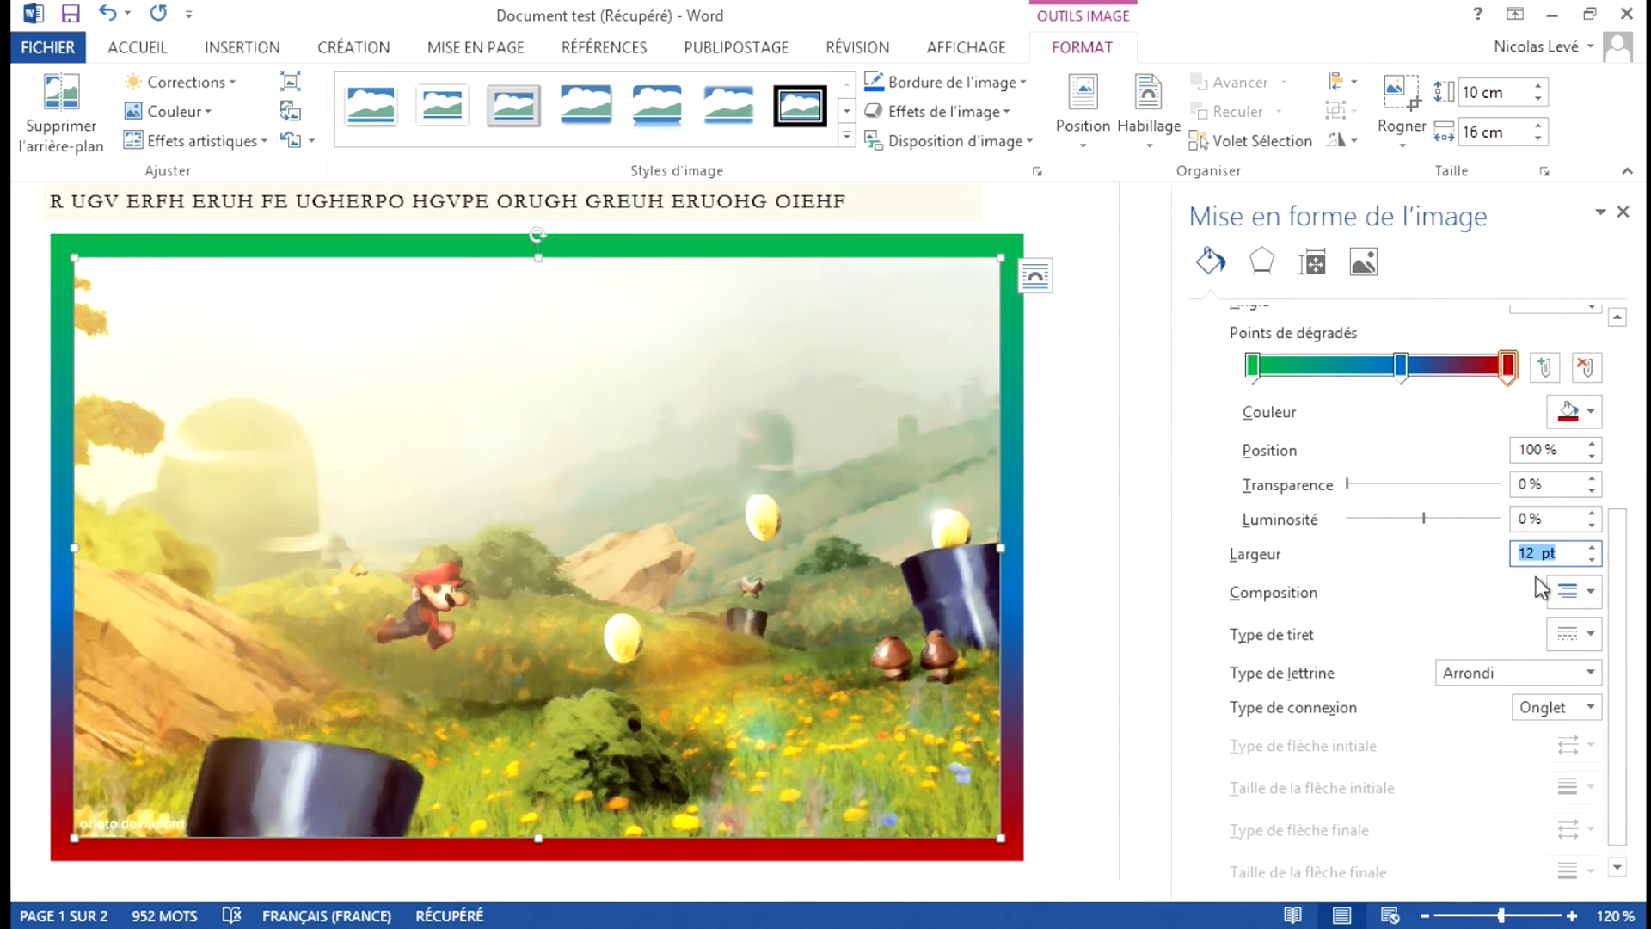
pyautogui.click(1570, 591)
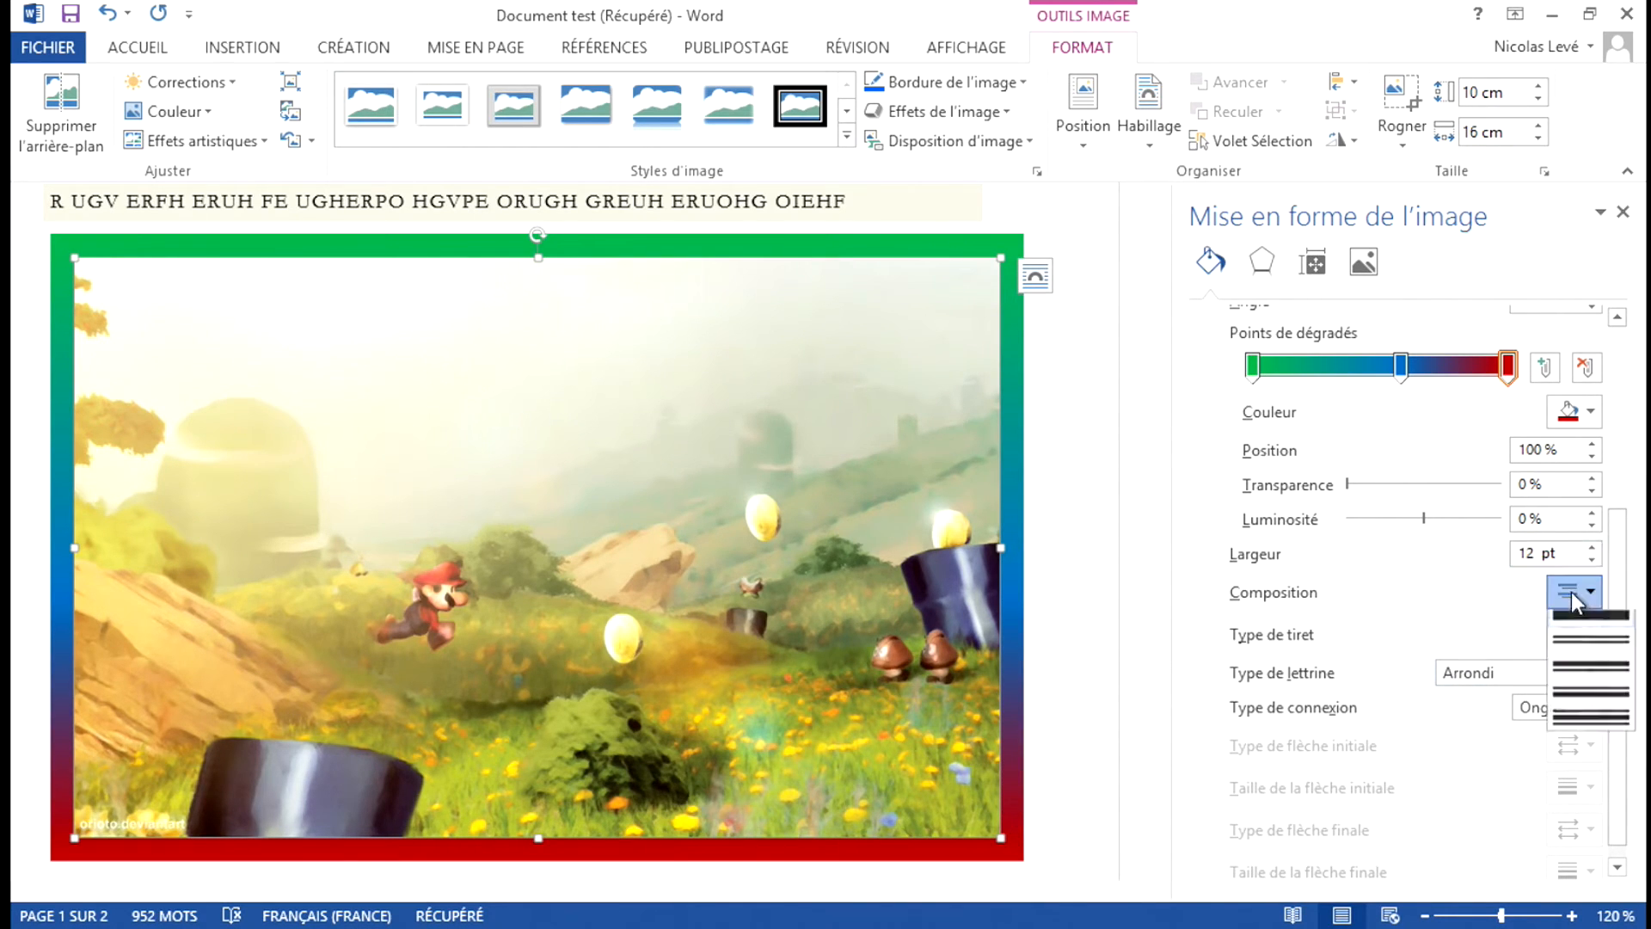
pyautogui.click(1586, 674)
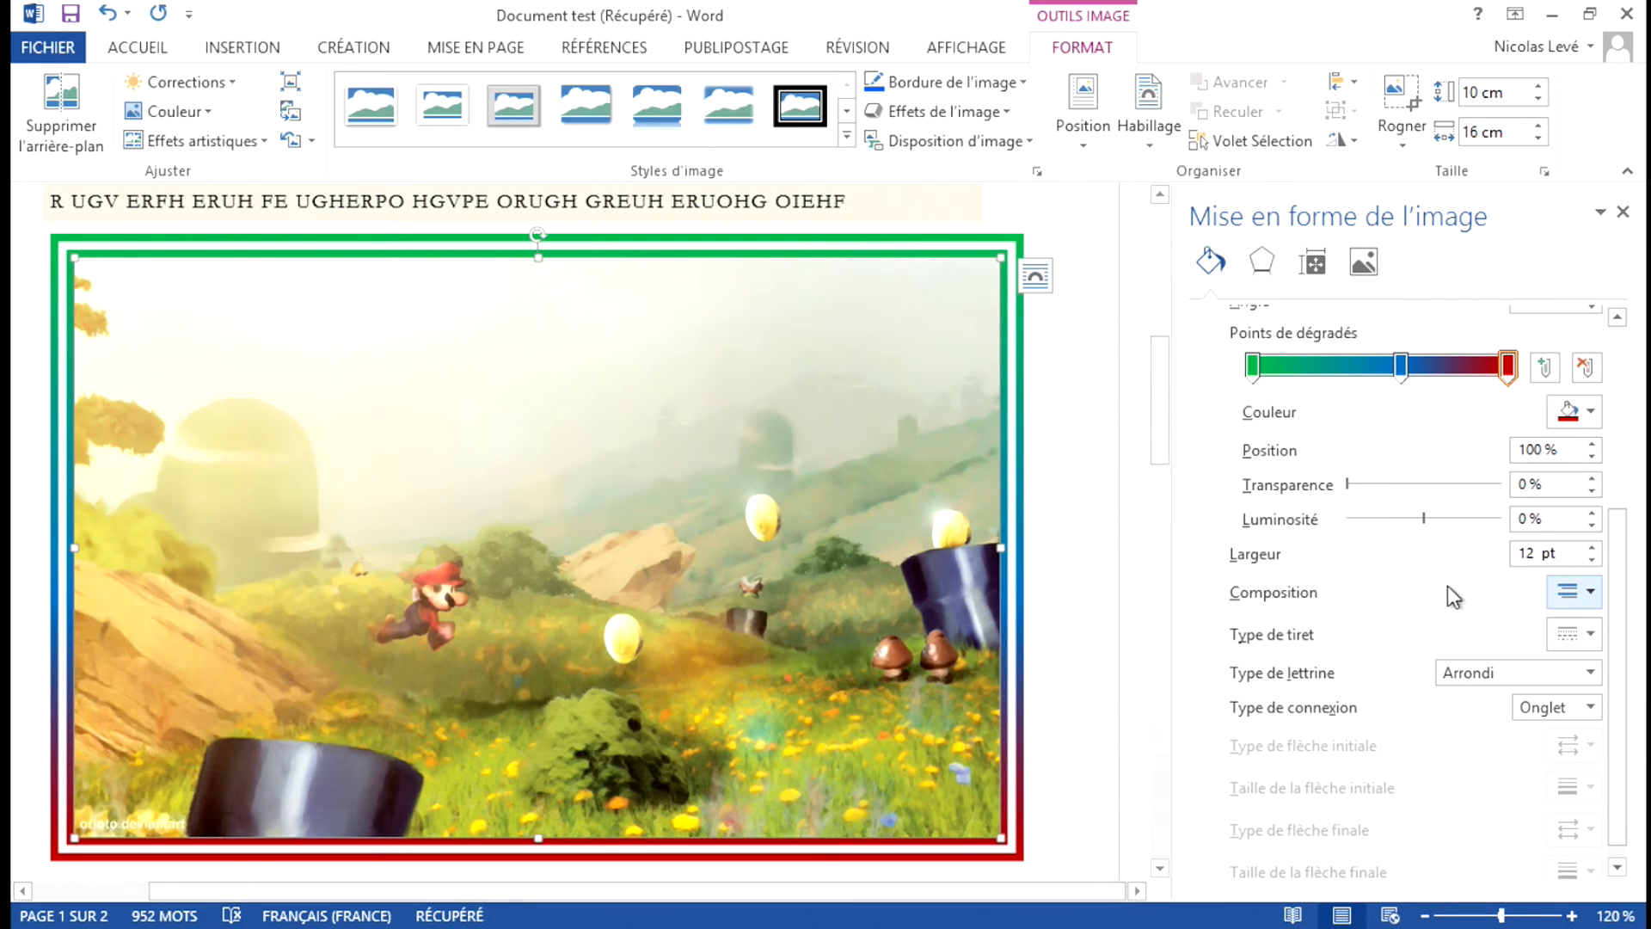
# Change the picture border's composition to a single solid line and its dash type to medium dashes.
pyautogui.click(1583, 594)
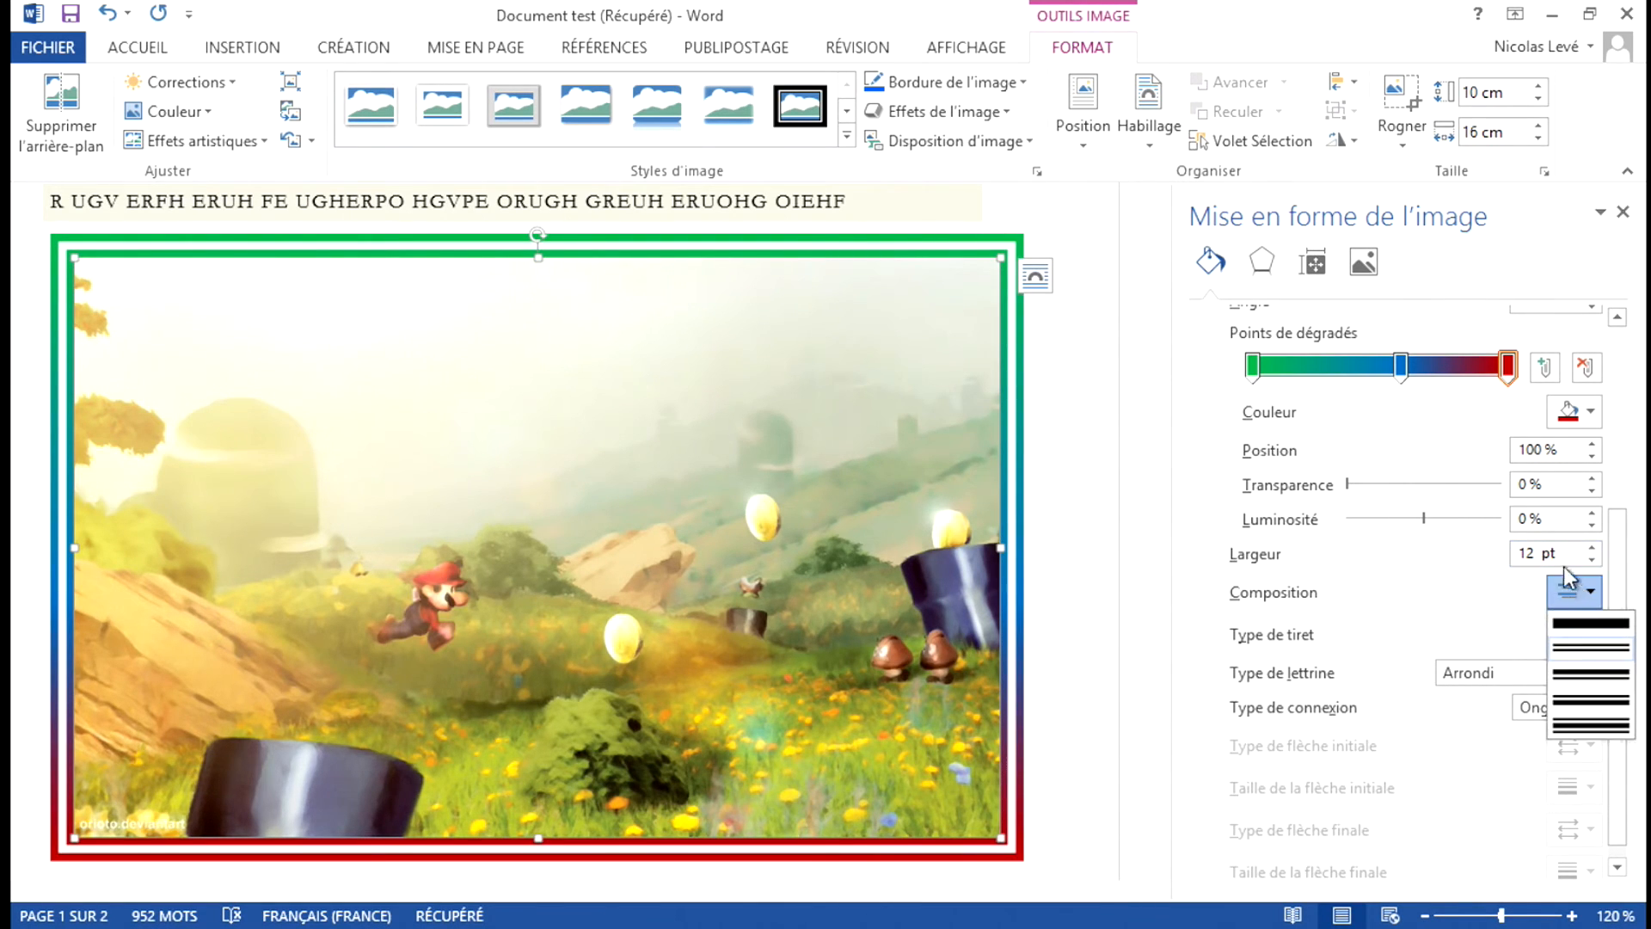
pyautogui.click(1571, 625)
pyautogui.scroll(-1, 1451, 614)
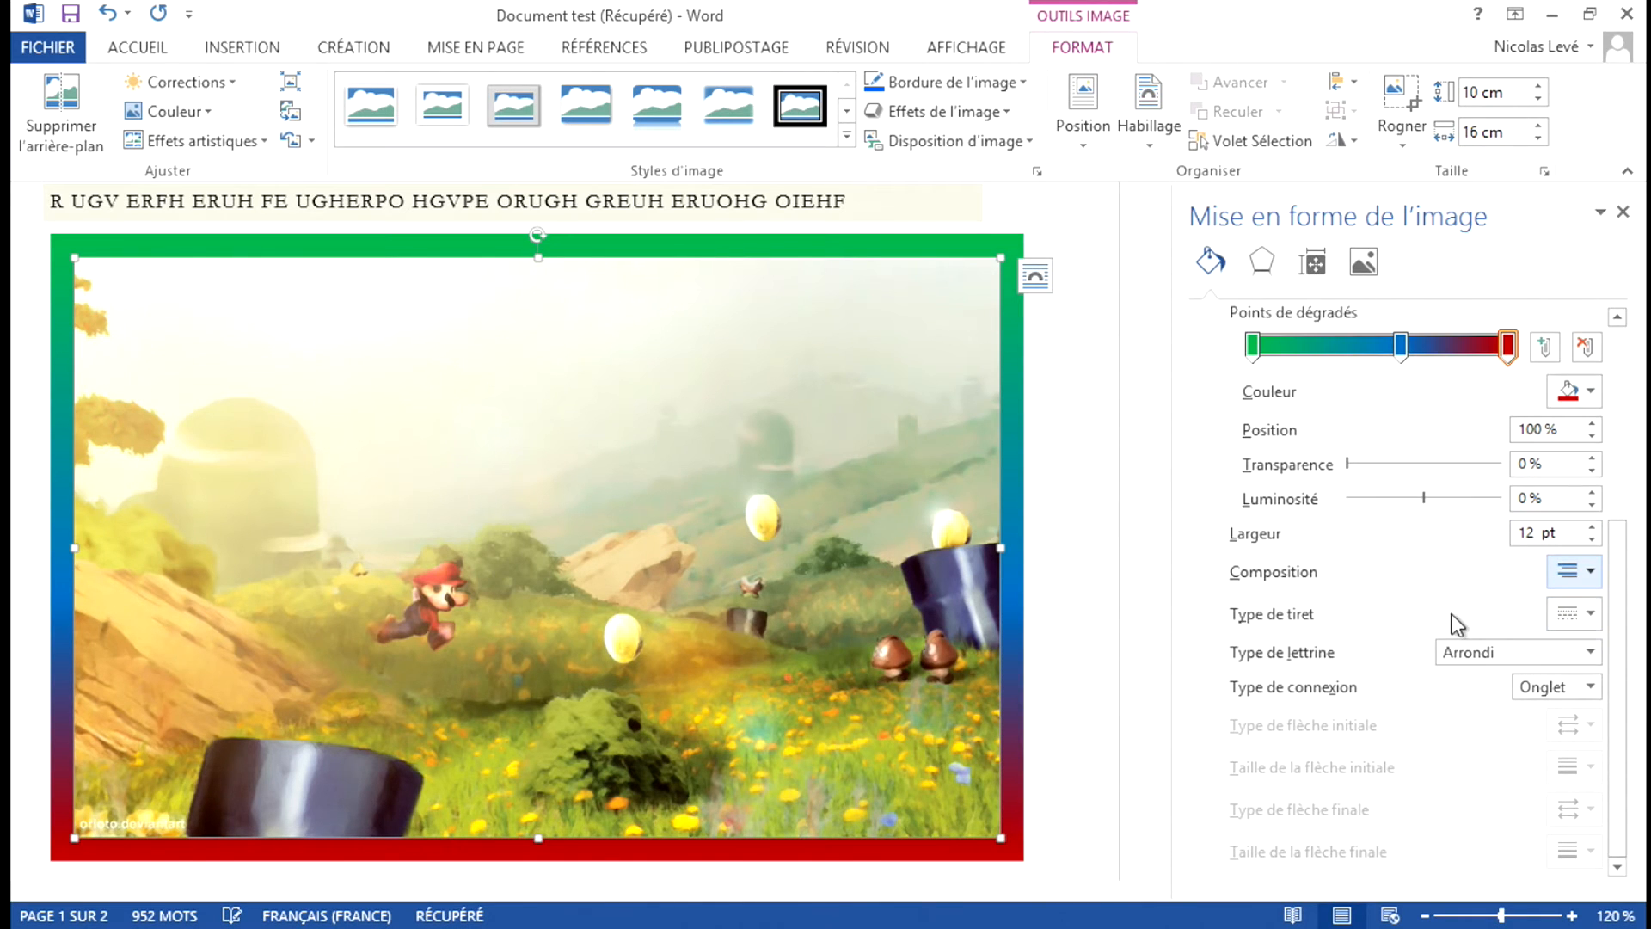
pyautogui.click(1574, 611)
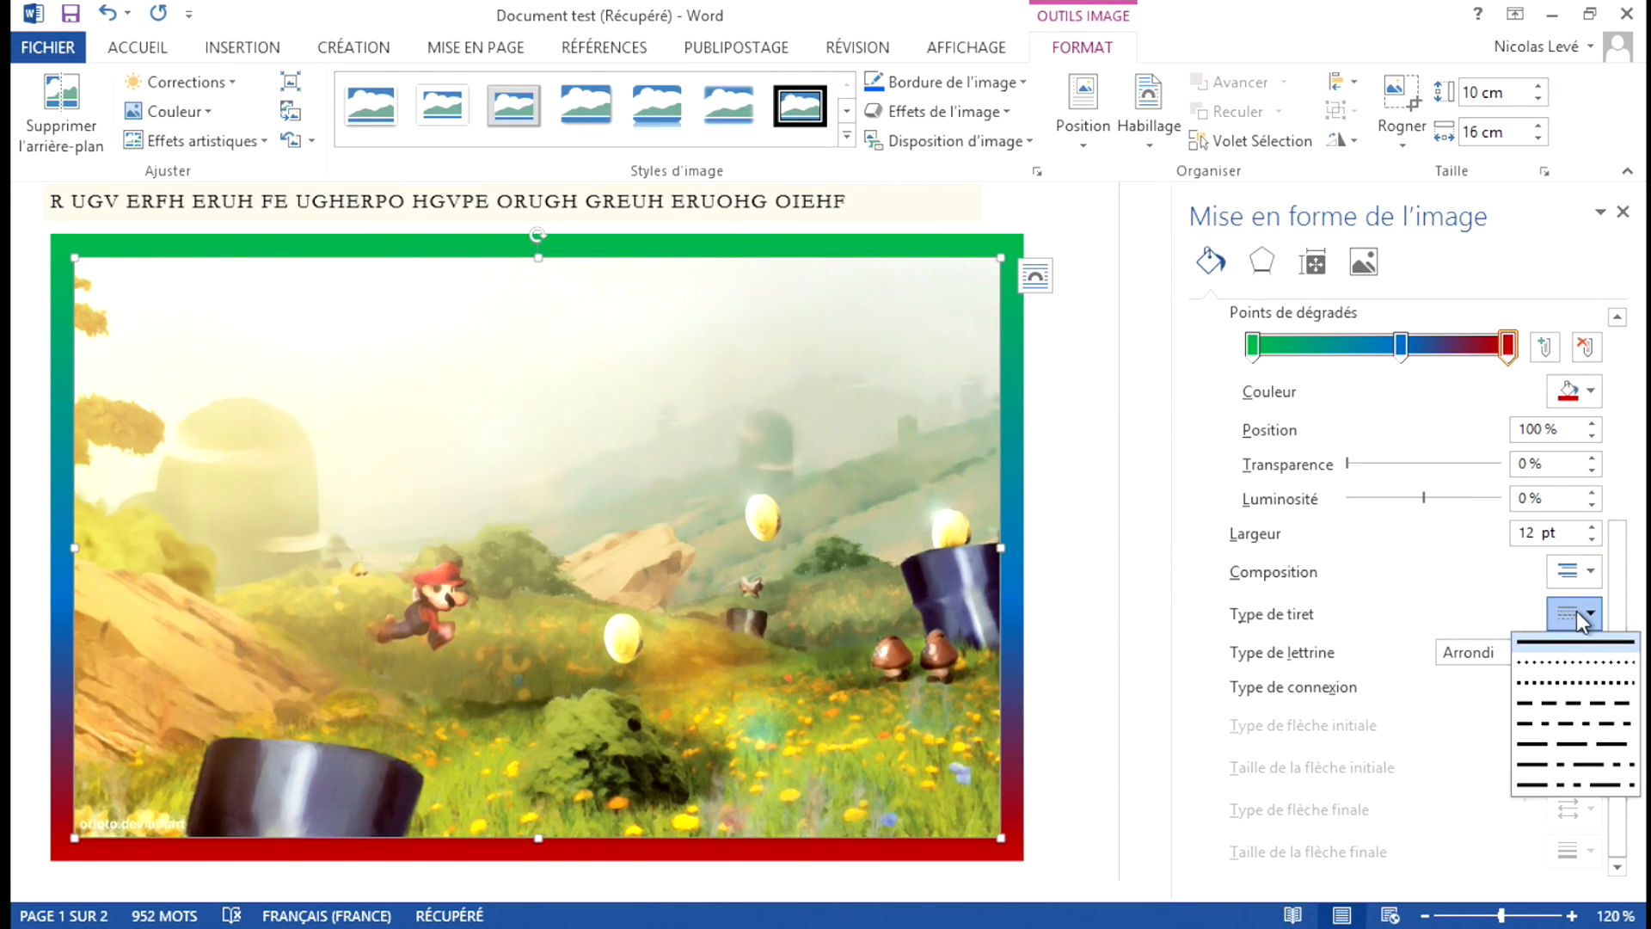
pyautogui.click(1571, 701)
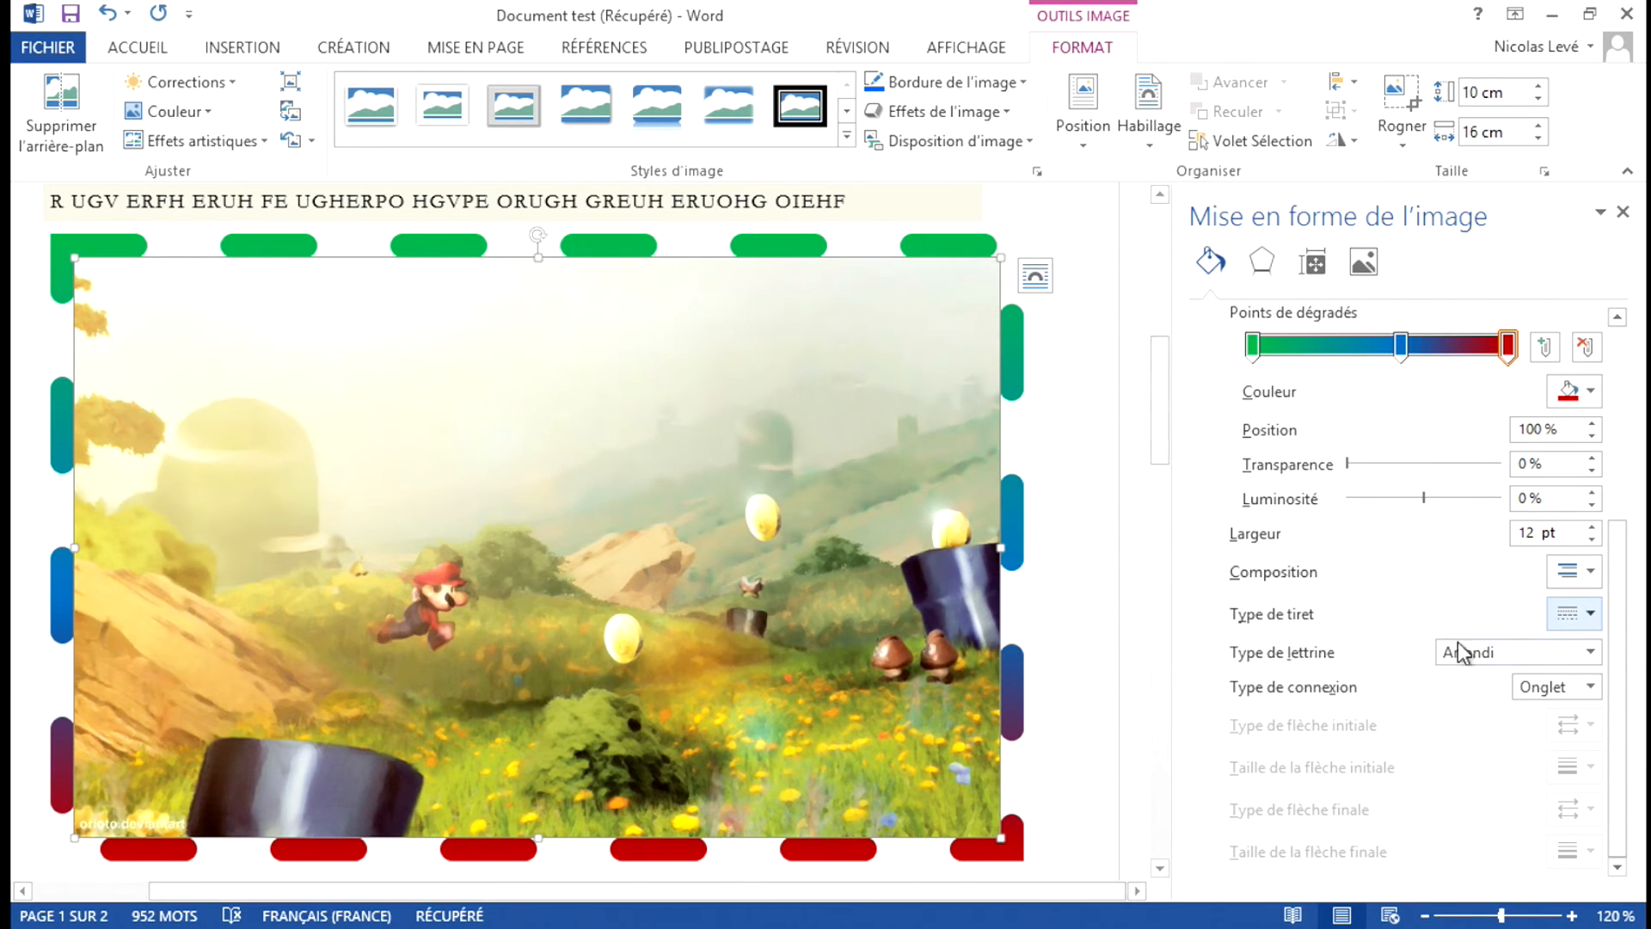
# Try the Encadré cap type on the border's dashes and return it to Arrondi.
pyautogui.click(1590, 652)
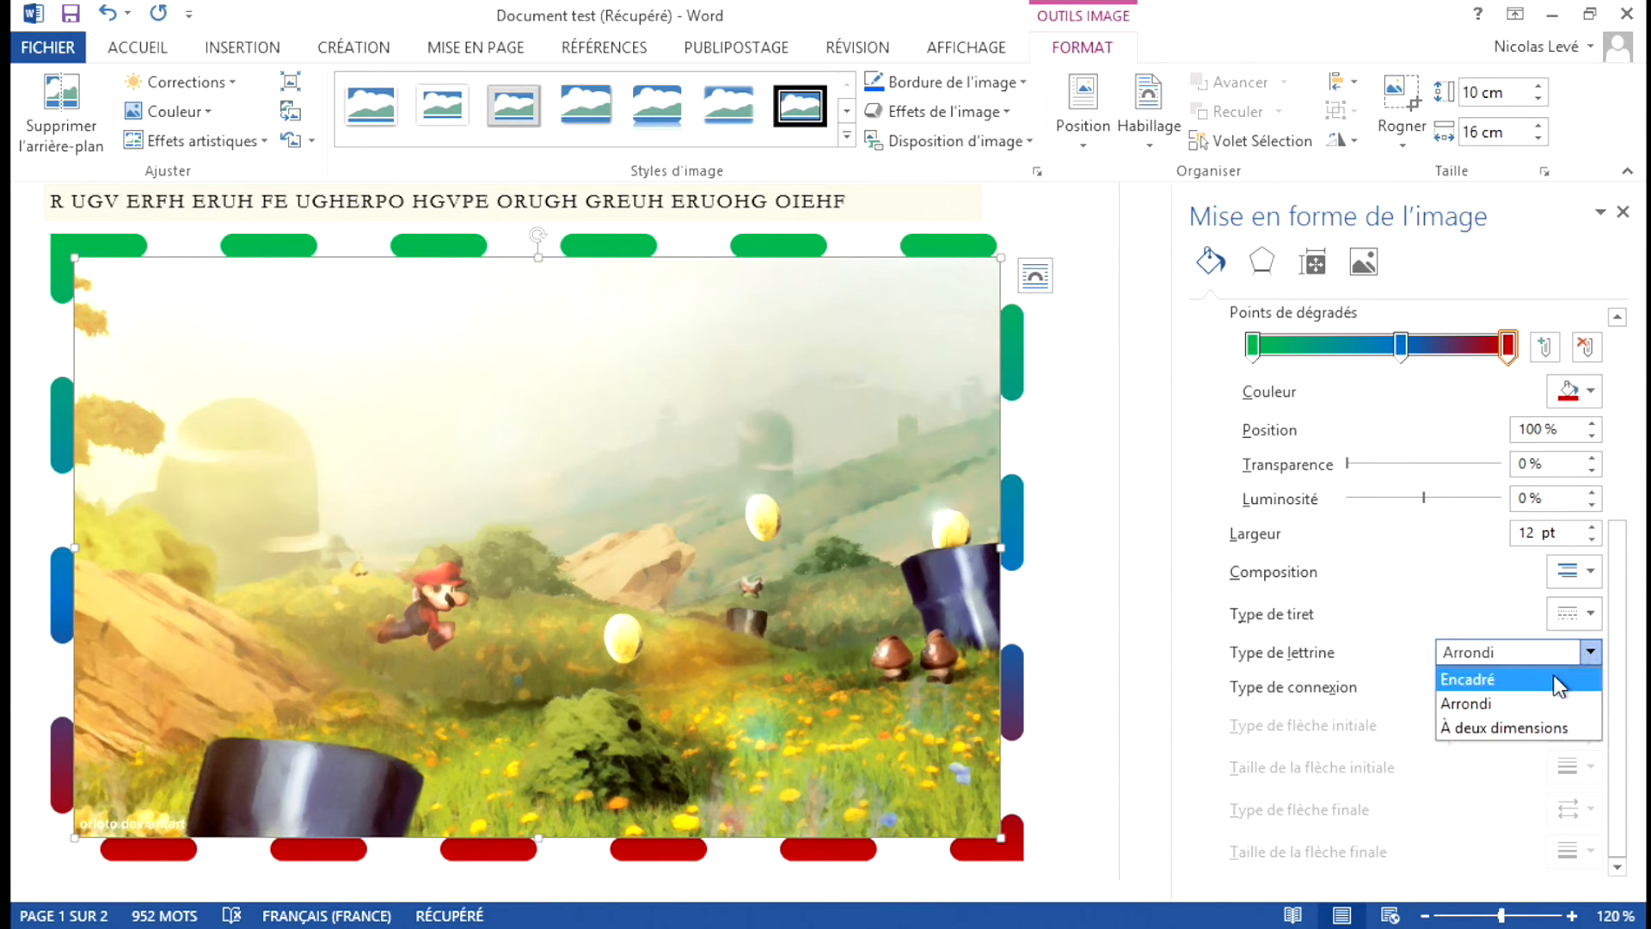
pyautogui.click(1559, 681)
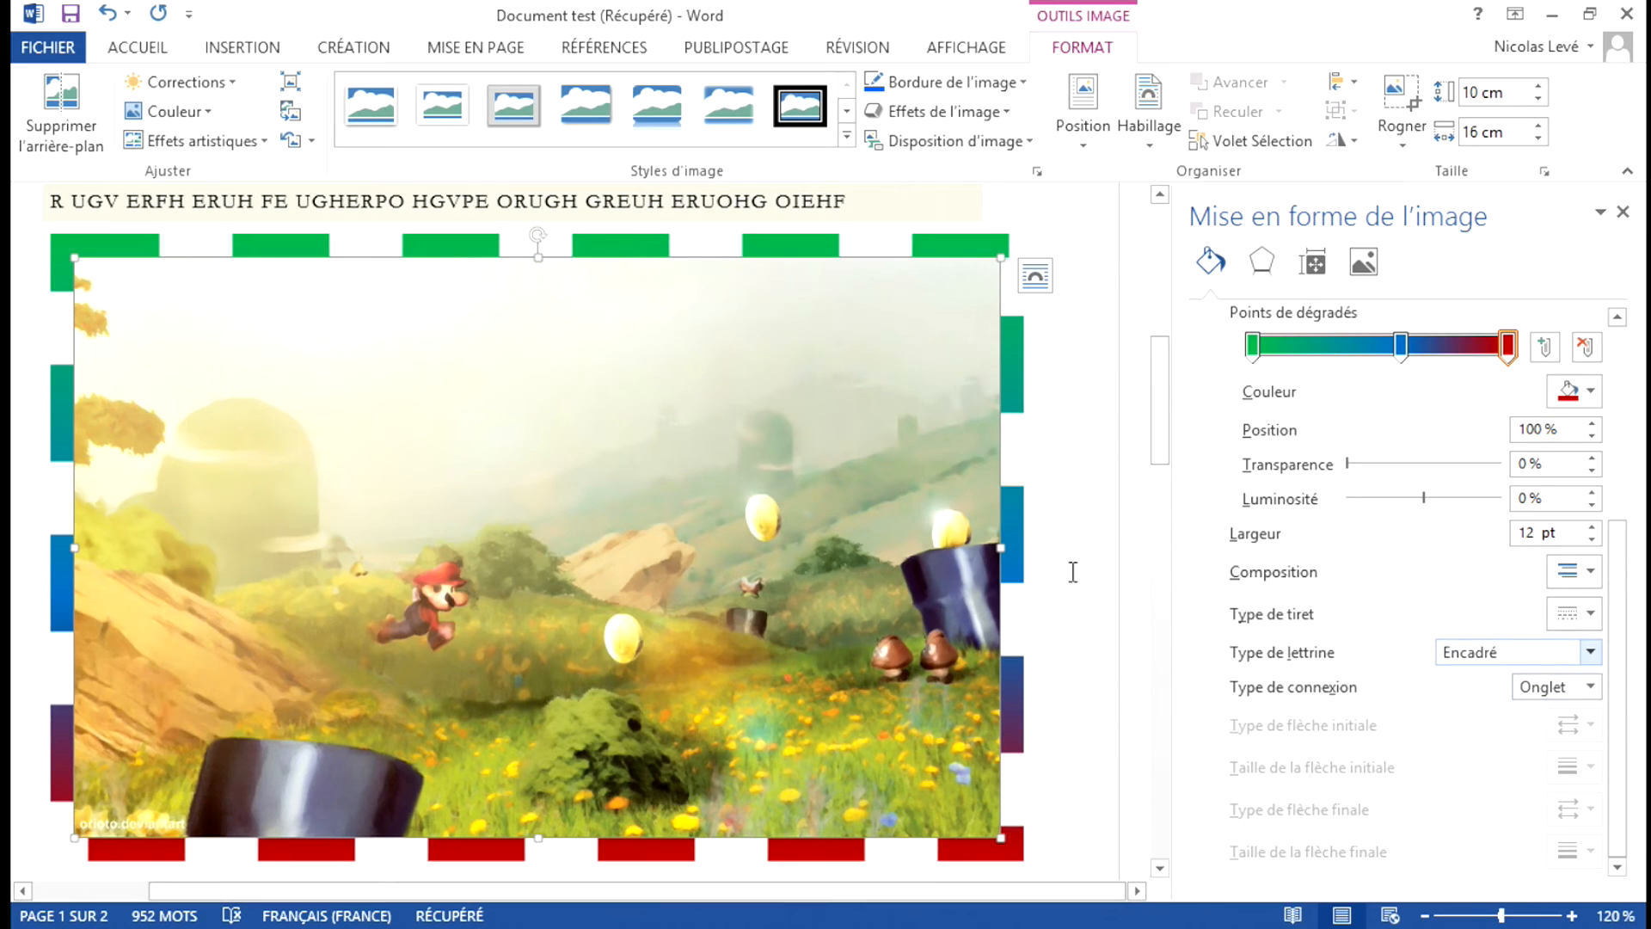
pyautogui.click(1591, 654)
pyautogui.click(1529, 694)
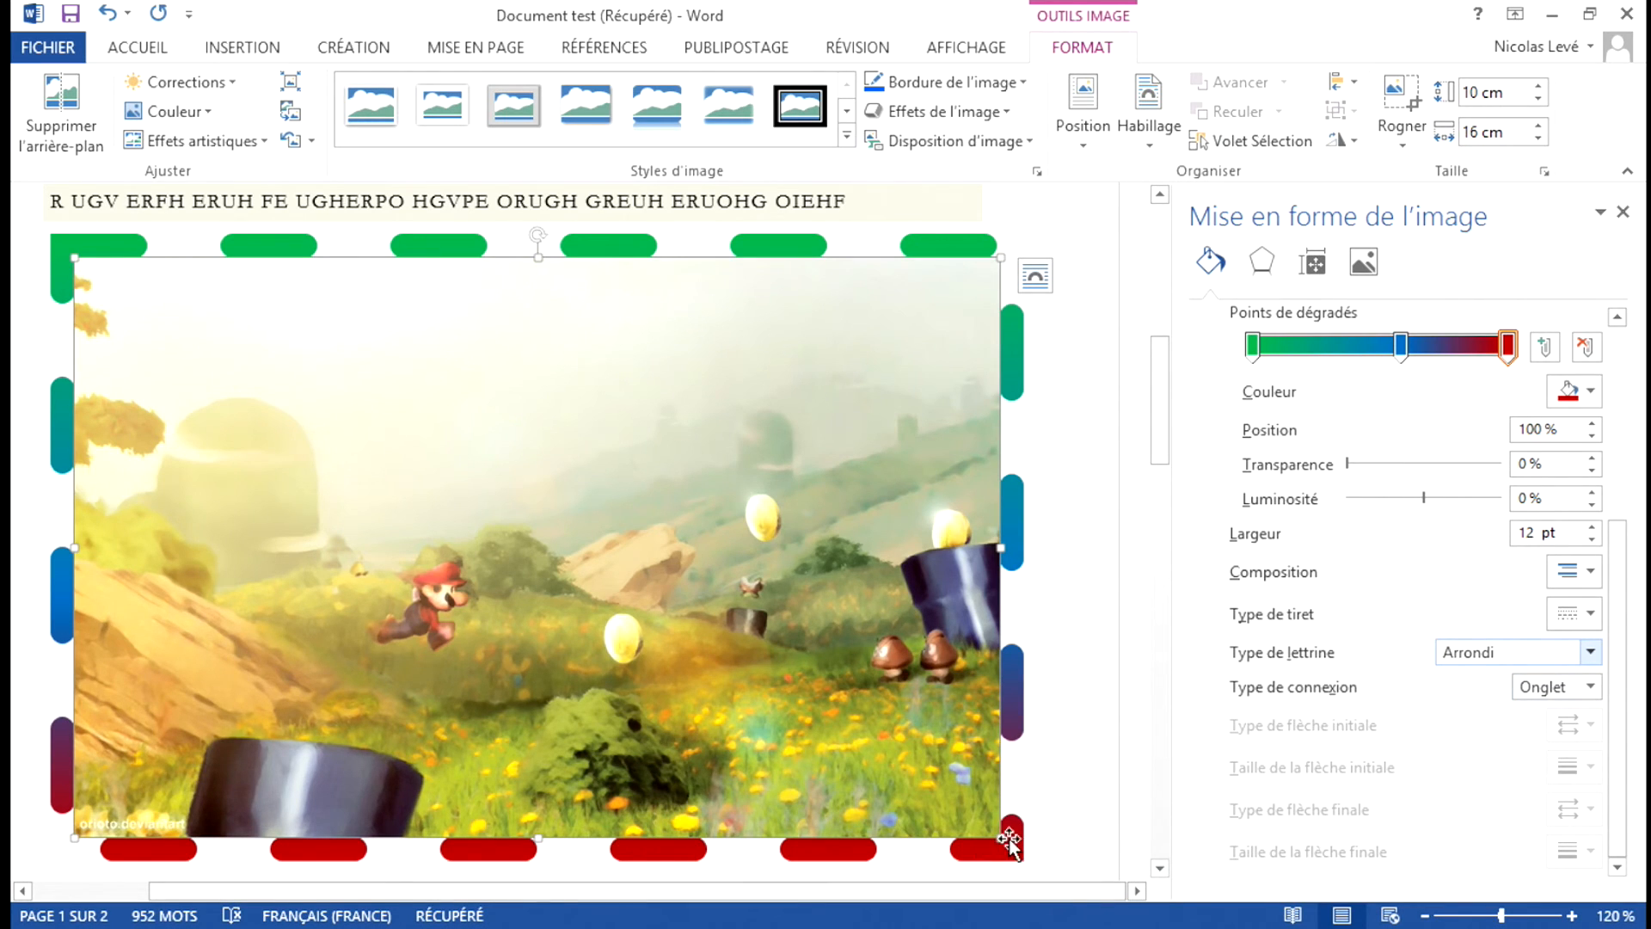
# Set the border's join type to Arrondi, then close the picture formatting options and deselect the picture.
pyautogui.click(1591, 686)
pyautogui.click(1581, 716)
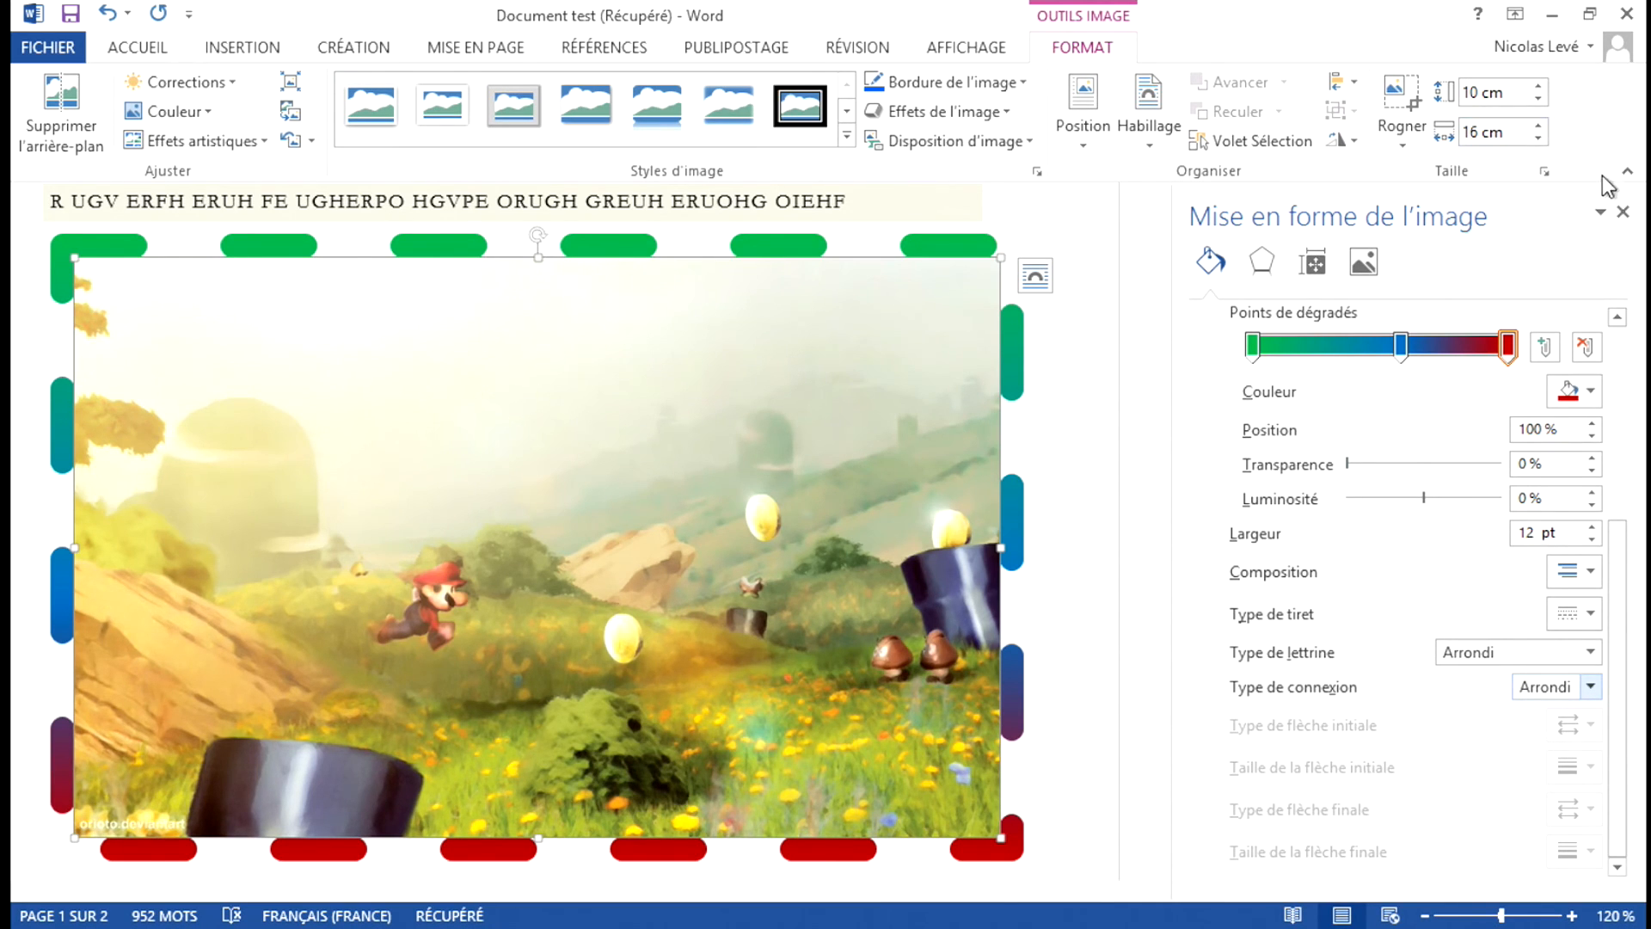
pyautogui.click(1623, 213)
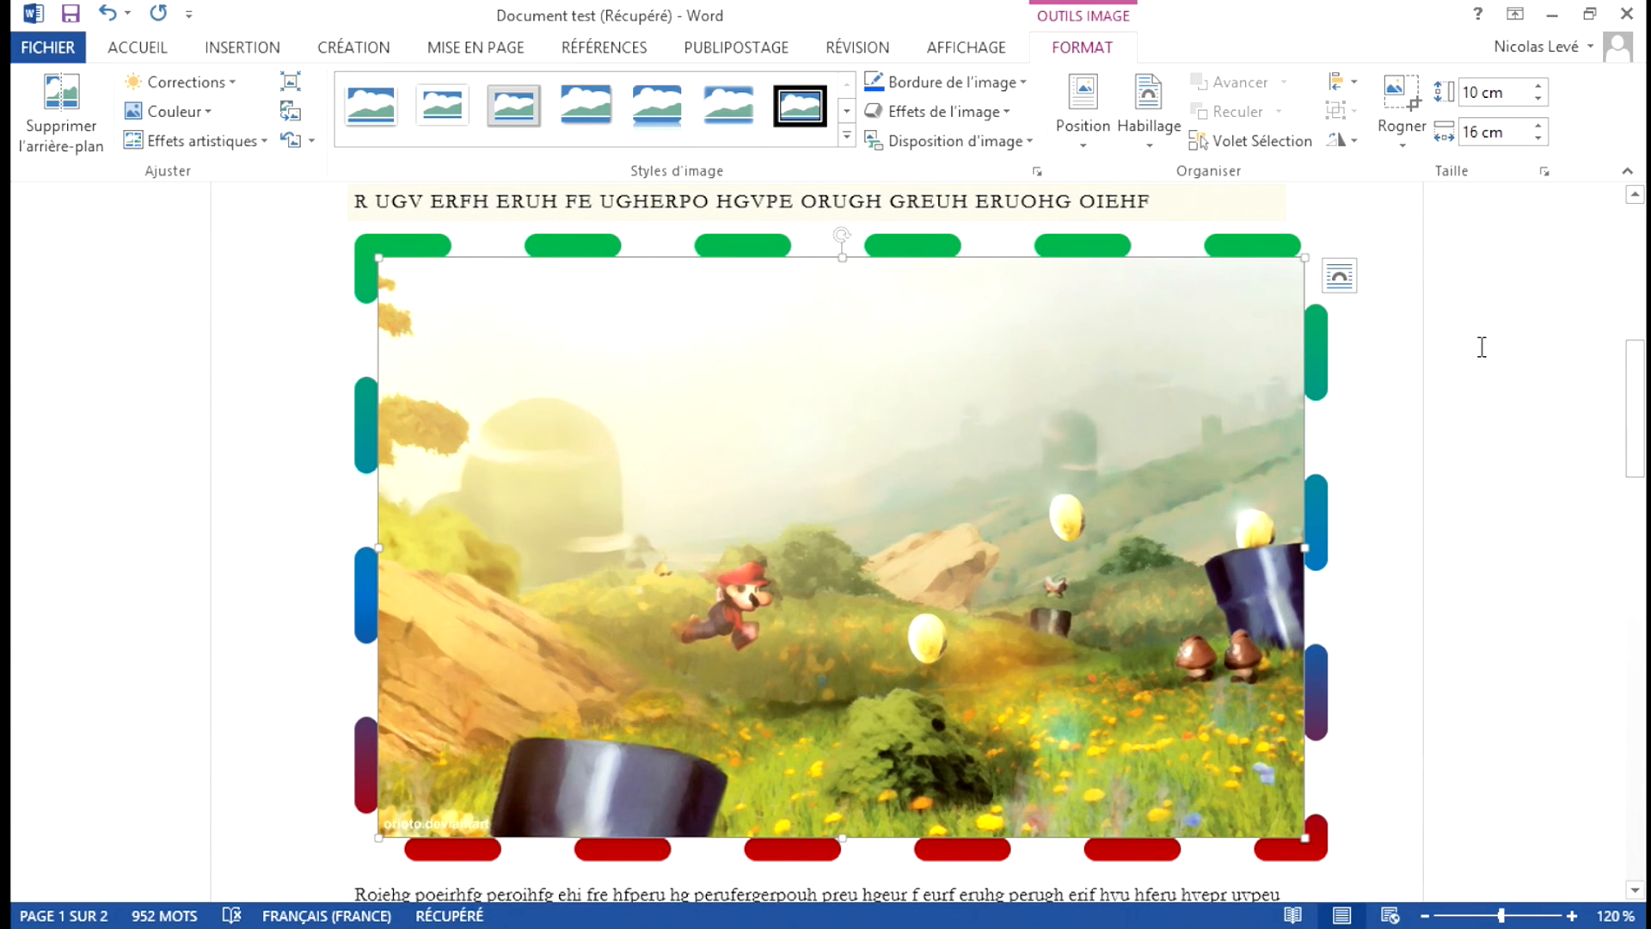
pyautogui.click(1381, 415)
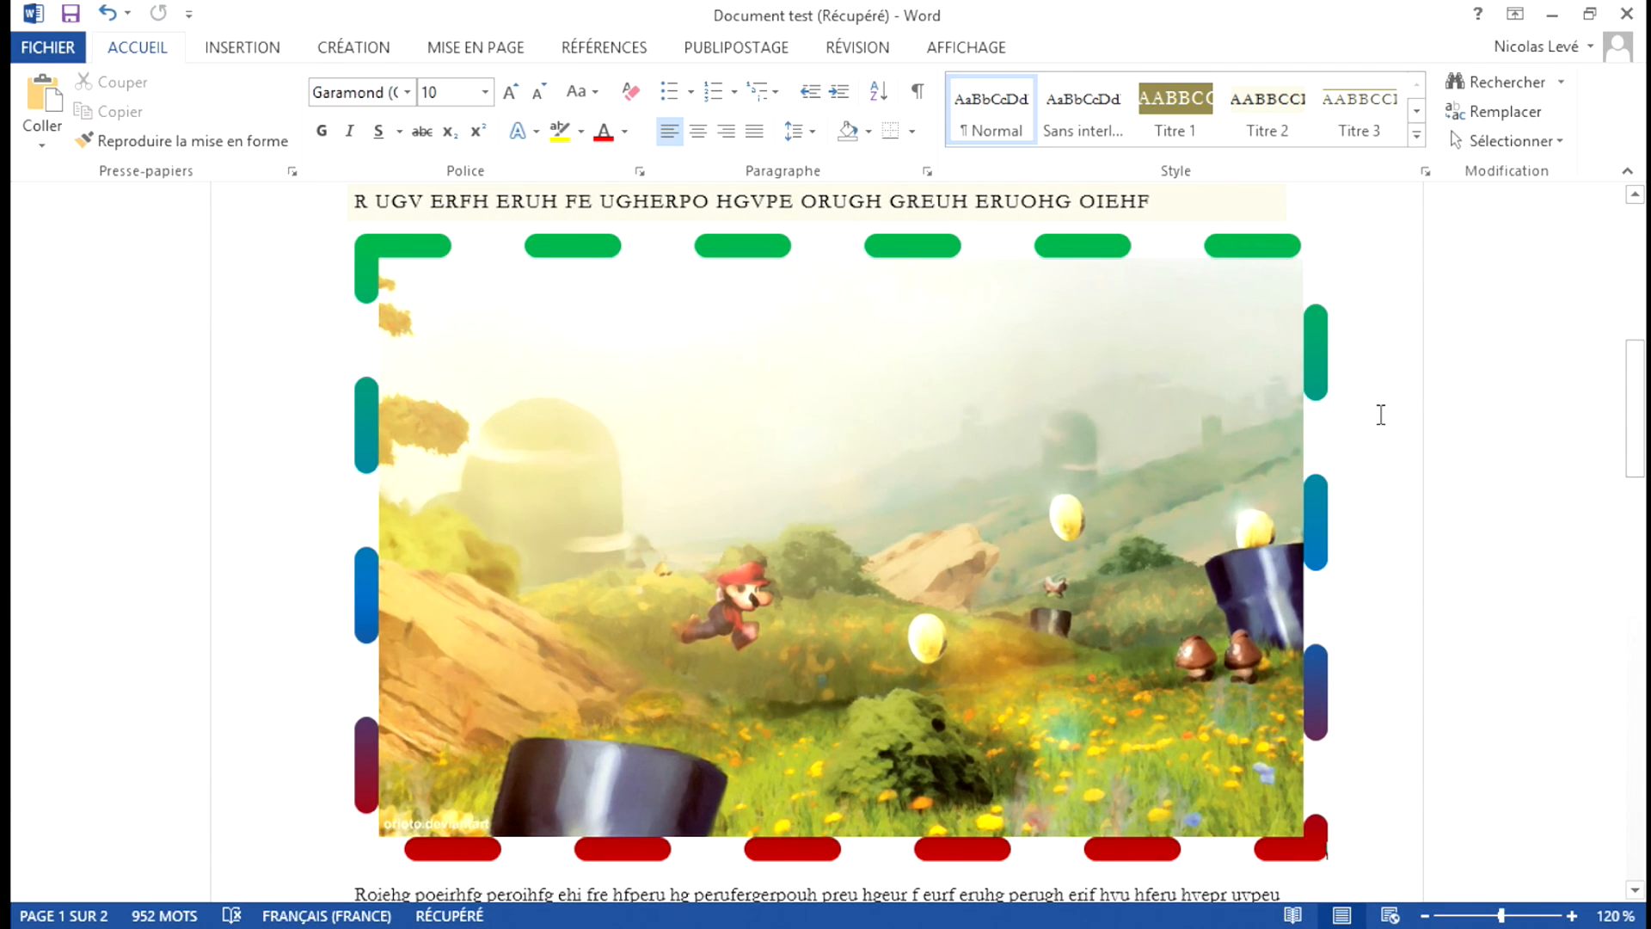